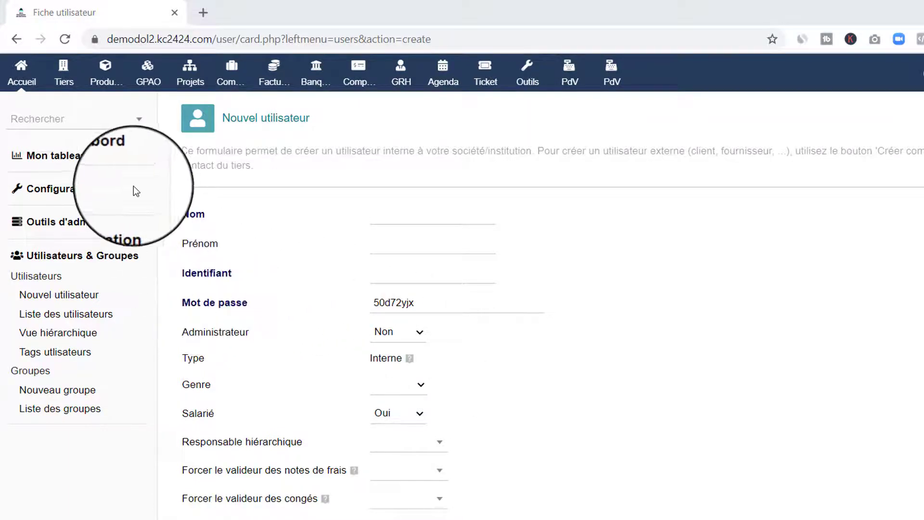
- Go back to the Utilisateurs & Groupes overview and reopen a blank Nouvel utilisateur form
{"action": "left_click", "coordinate": [22, 69]}
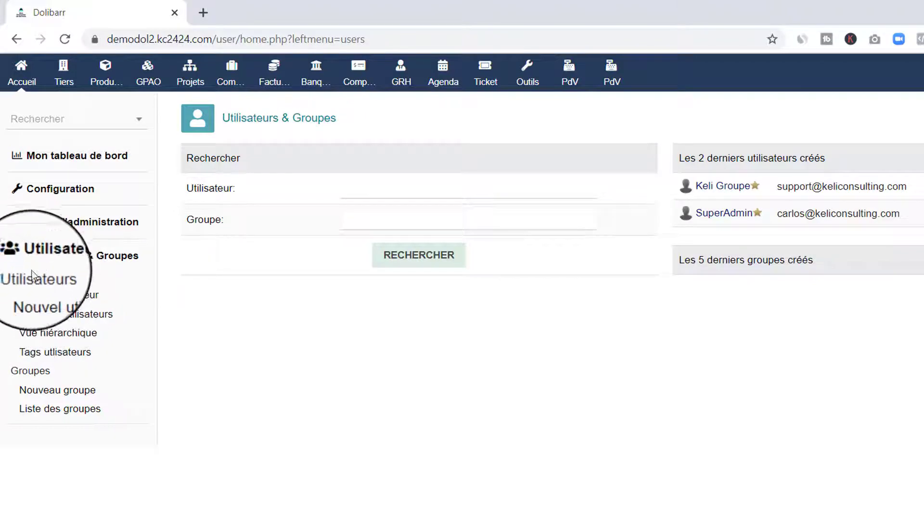
{"action": "left_click", "coordinate": [60, 299]}
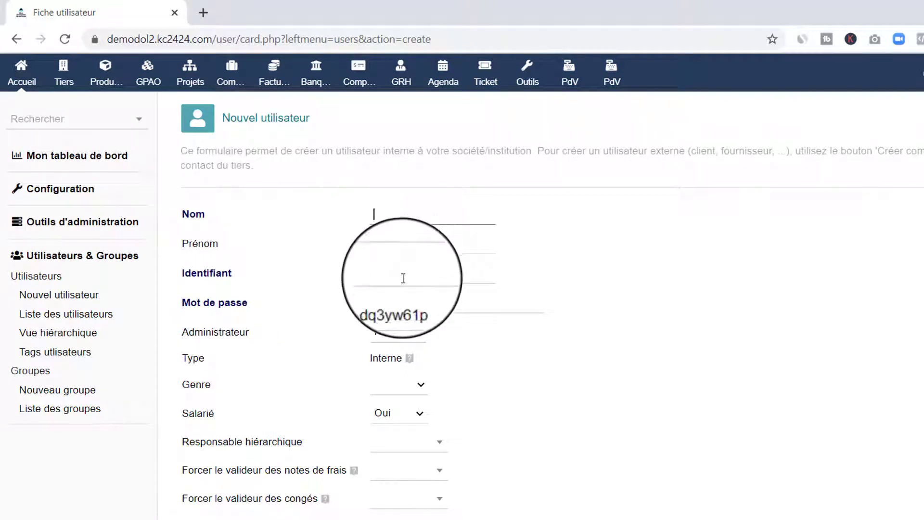
- Switch to the Word document listing the six planned user accounts
{"action": "mouse_move", "coordinate": [409, 358]}
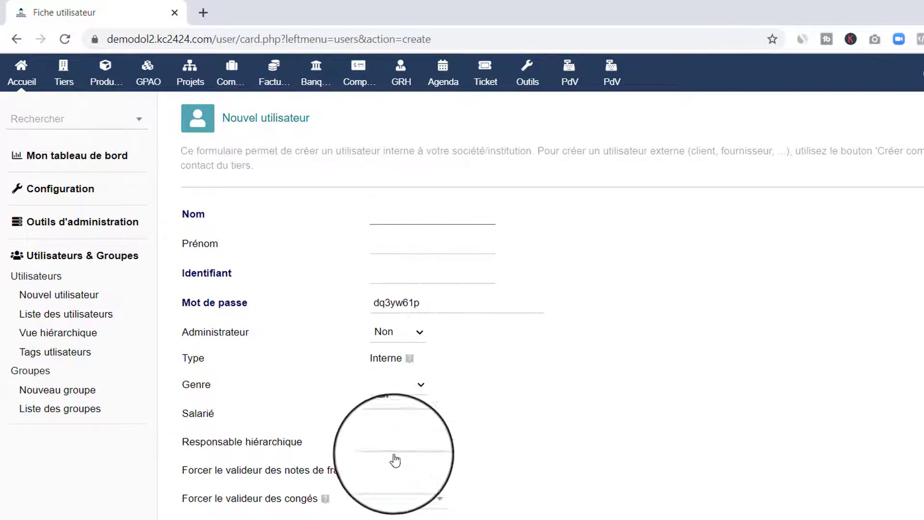
{"action": "mouse_move", "coordinate": [613, 519]}
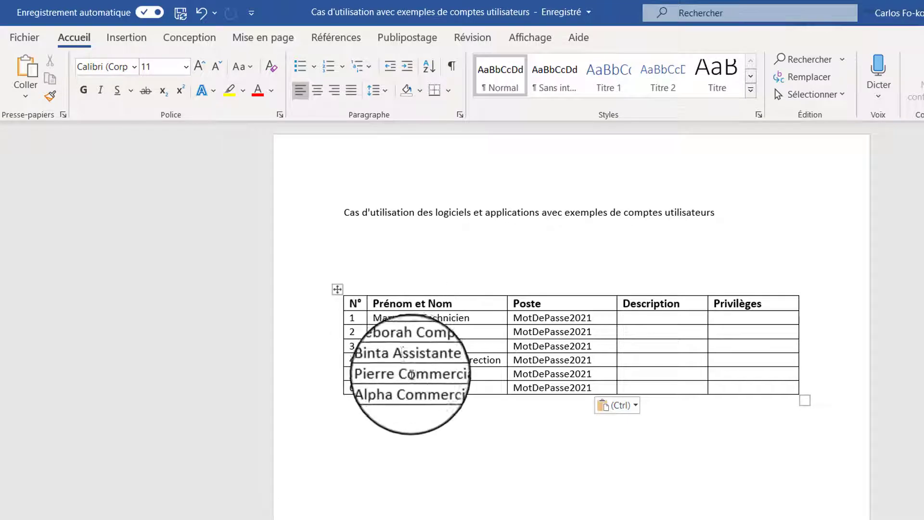
- Copy the surname Technicien from the Word table's first row into the Nom field
{"action": "double_click", "coordinate": [392, 319]}
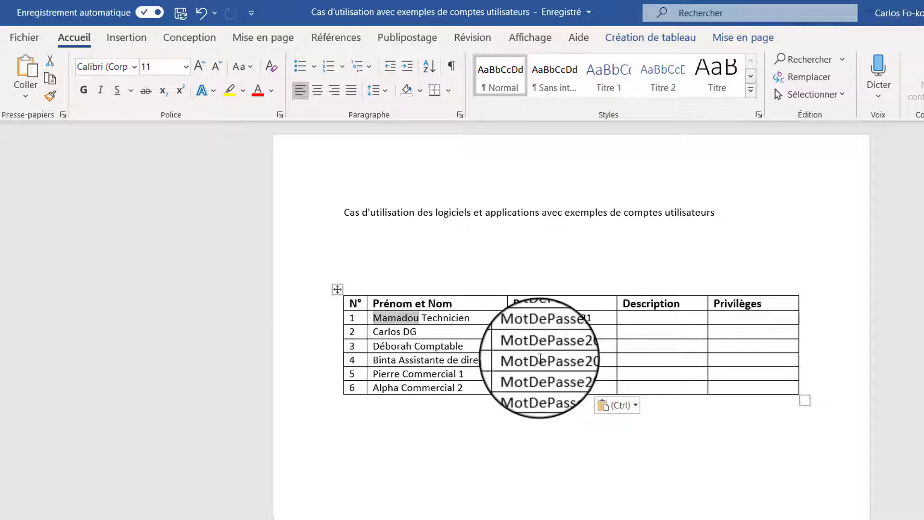
{"action": "double_click", "coordinate": [446, 319]}
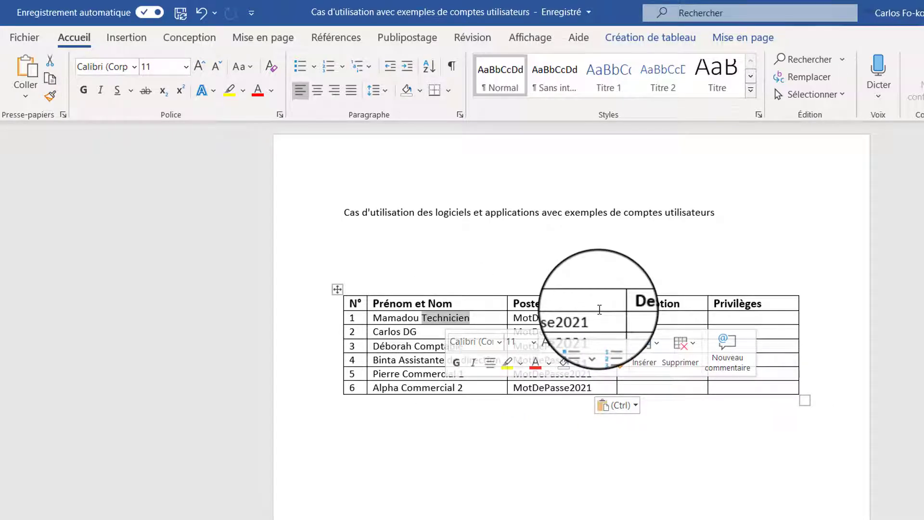
{"action": "key", "text": "alt+Tab"}
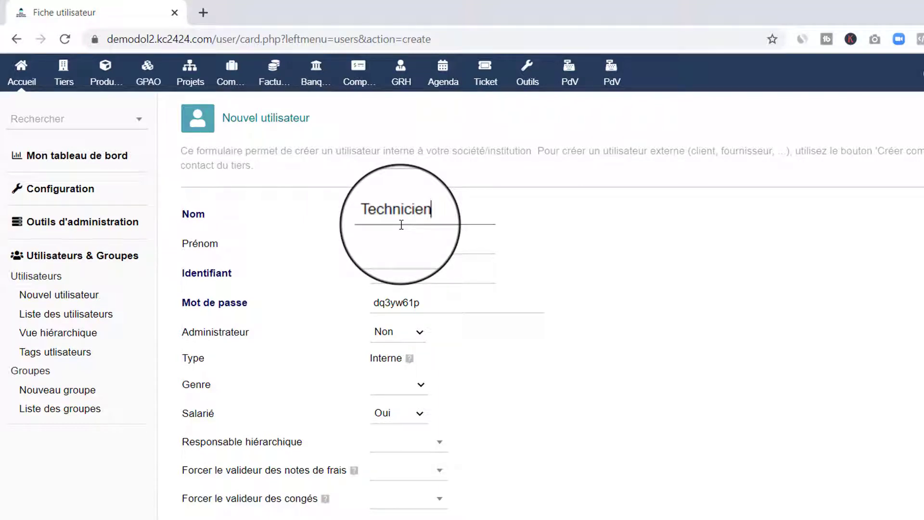
- Copy the first account's first name from the Word table into Prénom
{"action": "left_click", "coordinate": [408, 250]}
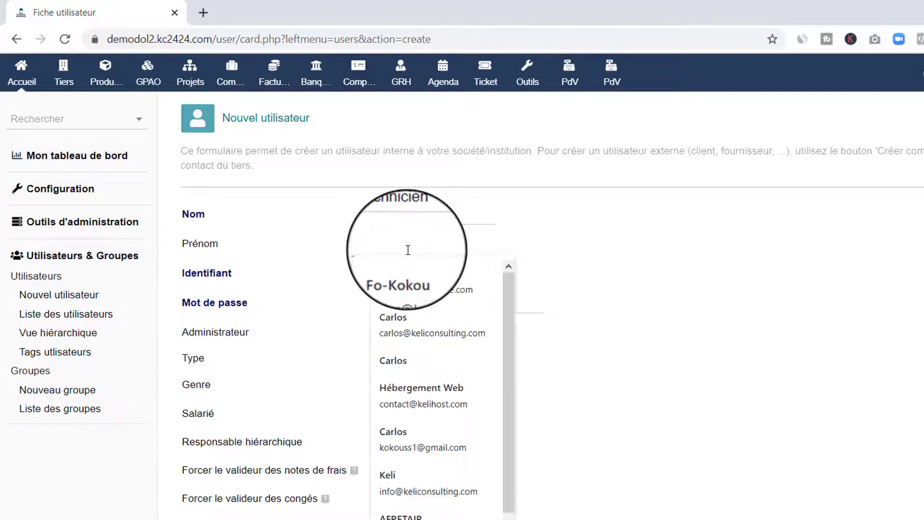
{"action": "key", "text": "alt+Tab"}
{"action": "double_click", "coordinate": [402, 319]}
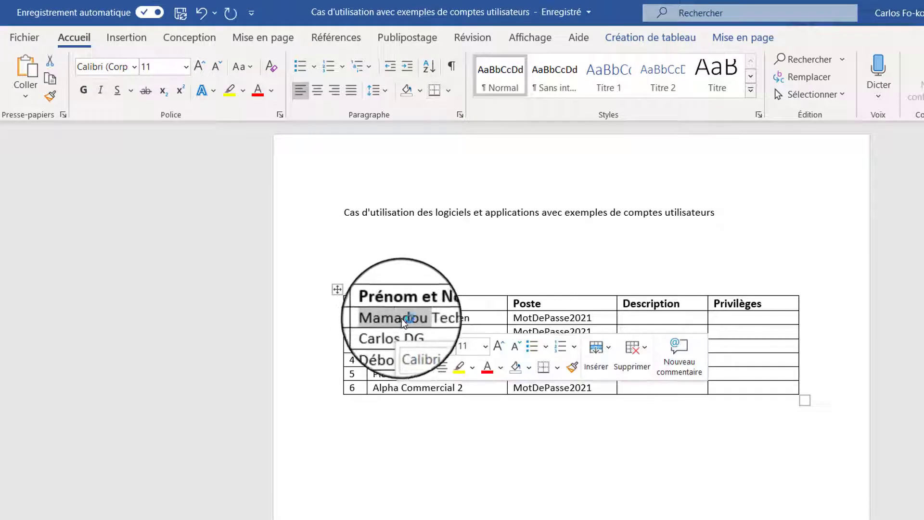
{"action": "key", "text": "ctrl+c"}
{"action": "key", "text": "alt+Tab"}
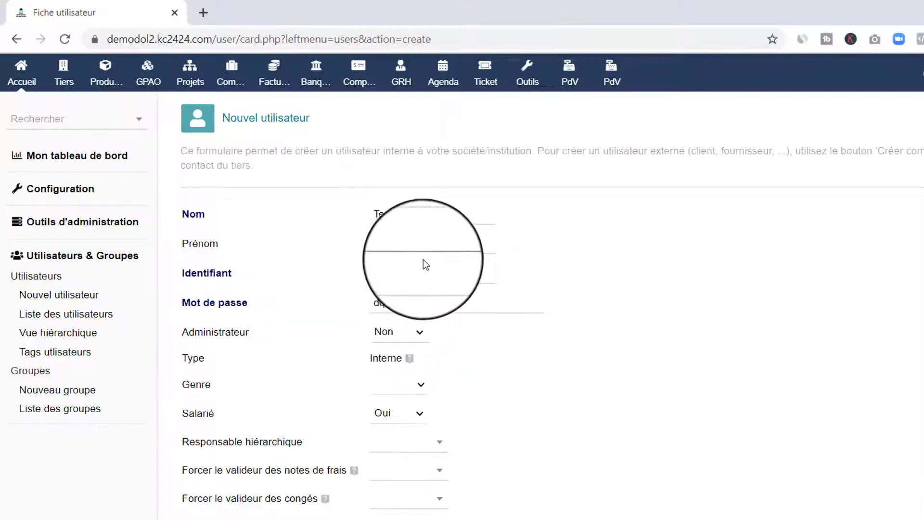
{"action": "key", "text": "ctrl+v"}
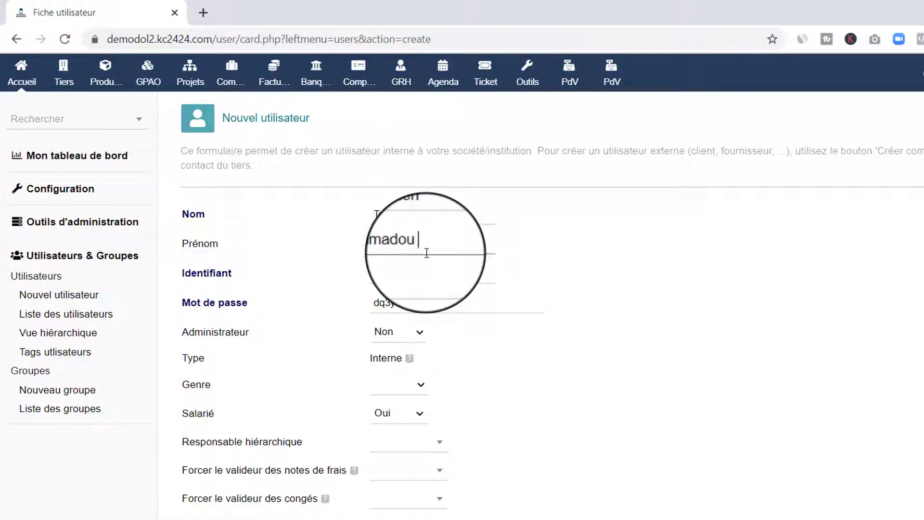
- Enter the lowercase login and replace the generated password with the row's shared password
{"action": "left_click", "coordinate": [387, 277]}
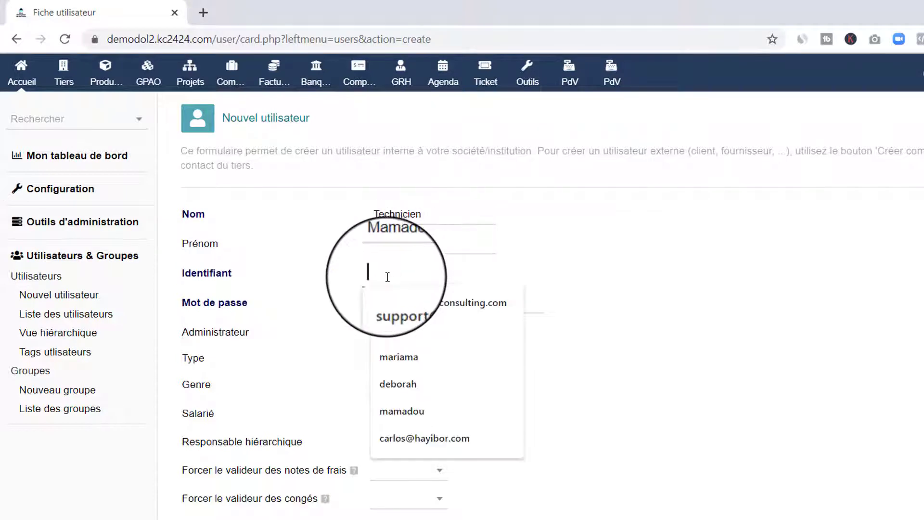
{"action": "type", "text": "amadou"}
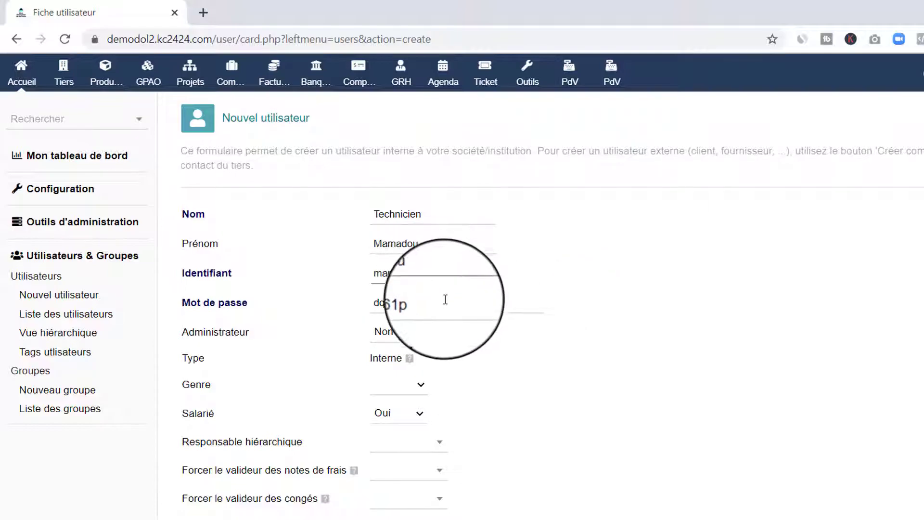
{"action": "key", "text": "alt+Tab"}
{"action": "double_click", "coordinate": [564, 318]}
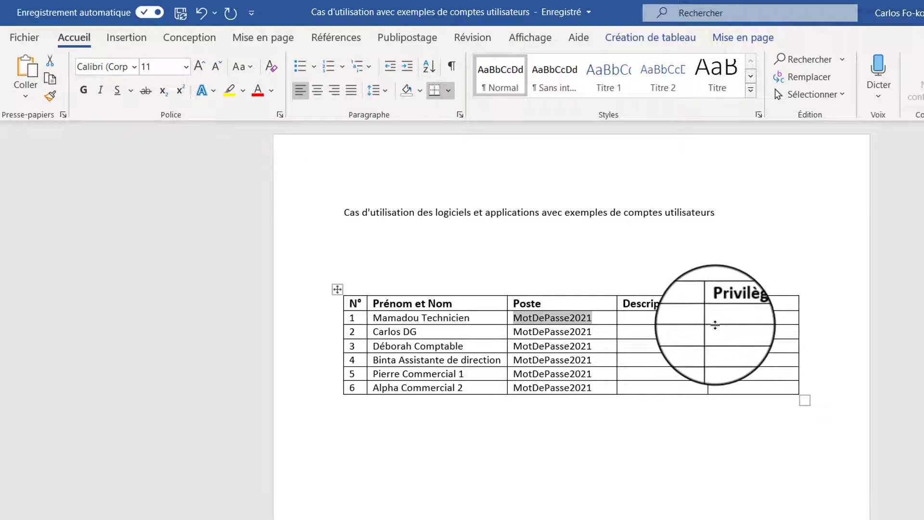
{"action": "key", "text": "alt+Tab"}
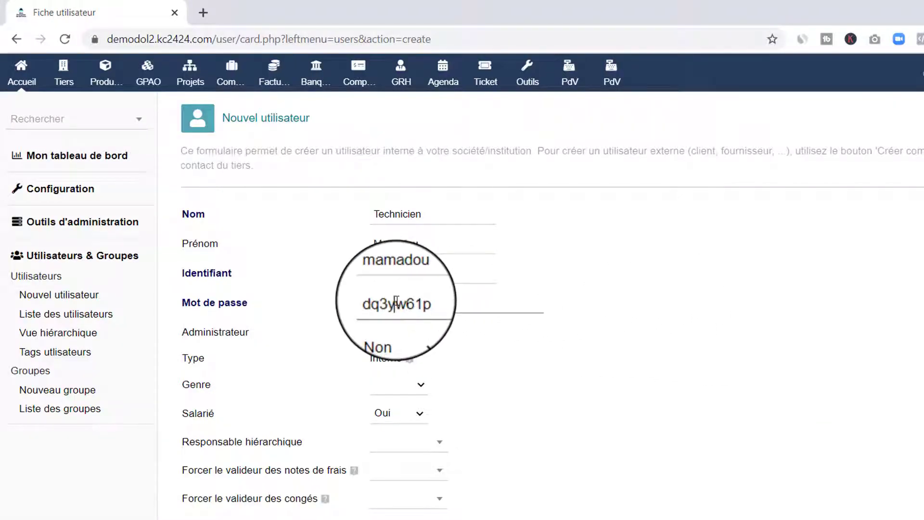
{"action": "key", "text": "ctrl+v"}
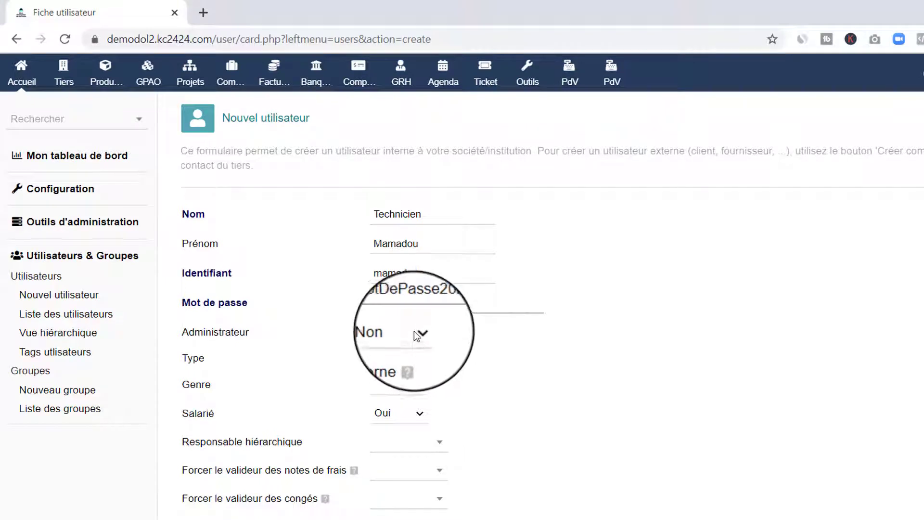
- Set Genre to Homme, leaving Responsable hiérarchique and the expense-report validator empty
{"action": "mouse_move", "coordinate": [413, 358]}
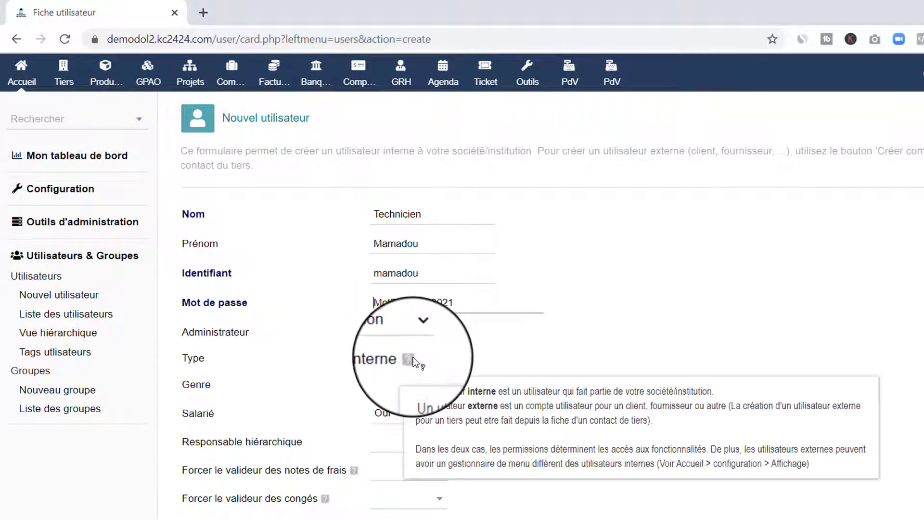
{"action": "scroll", "coordinate": [462, 385], "scroll_direction": "down", "scroll_amount": 2}
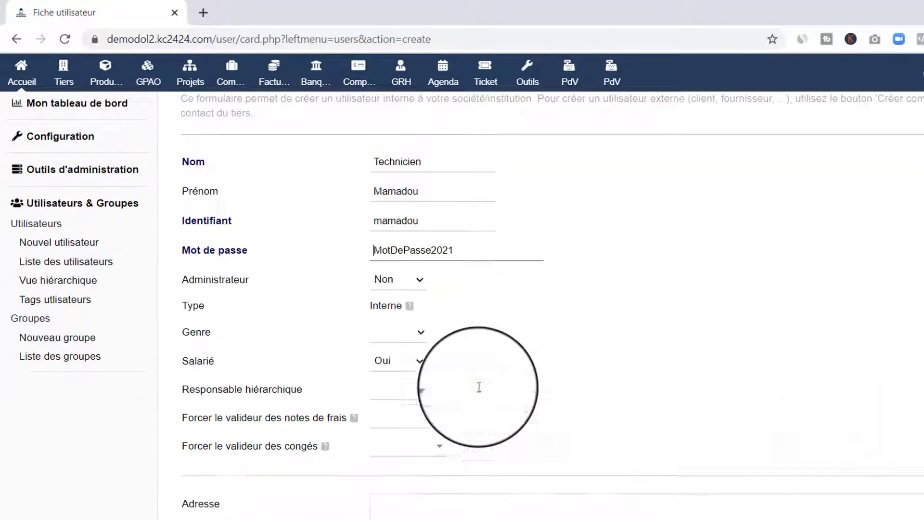
{"action": "left_click", "coordinate": [403, 310]}
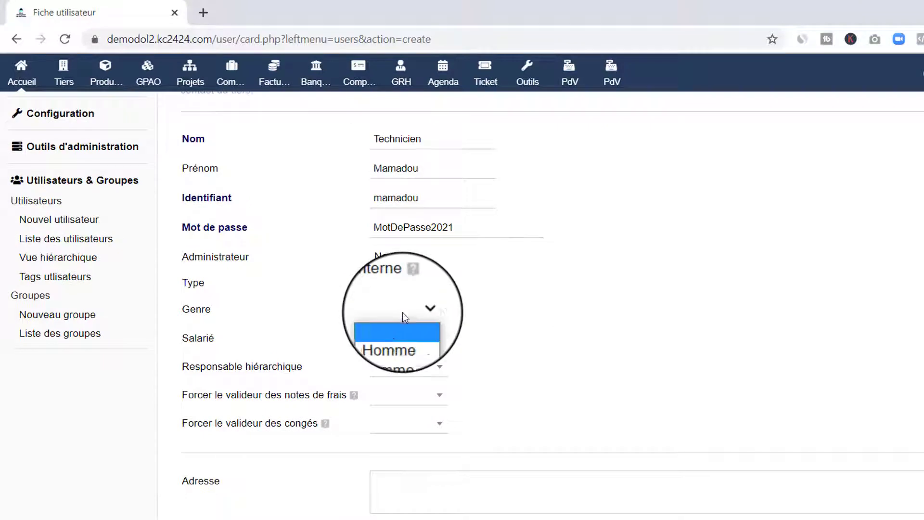
{"action": "left_click", "coordinate": [397, 341]}
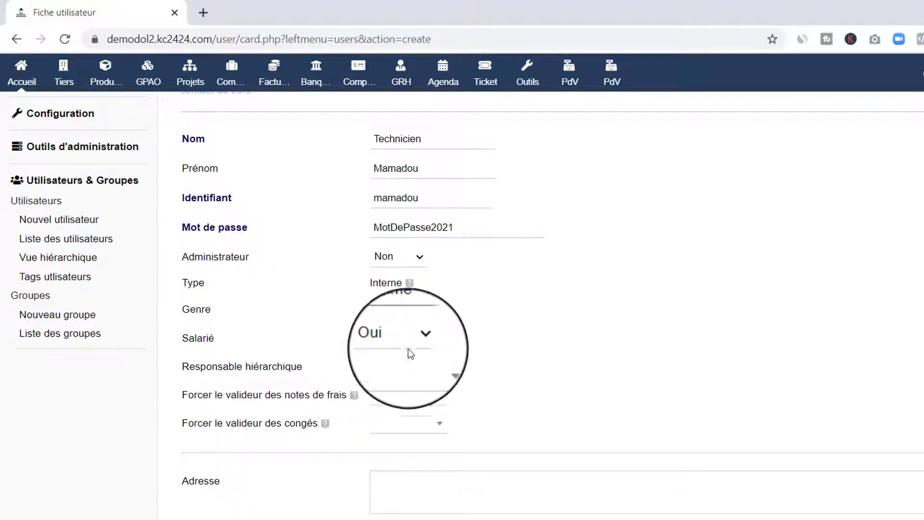
{"action": "left_click", "coordinate": [426, 373]}
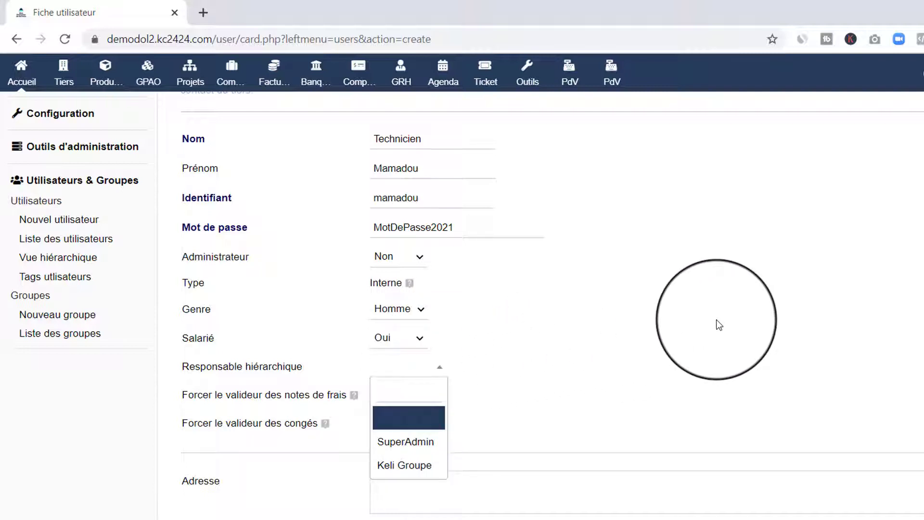
{"action": "scroll", "coordinate": [458, 419], "scroll_direction": "down", "scroll_amount": 6}
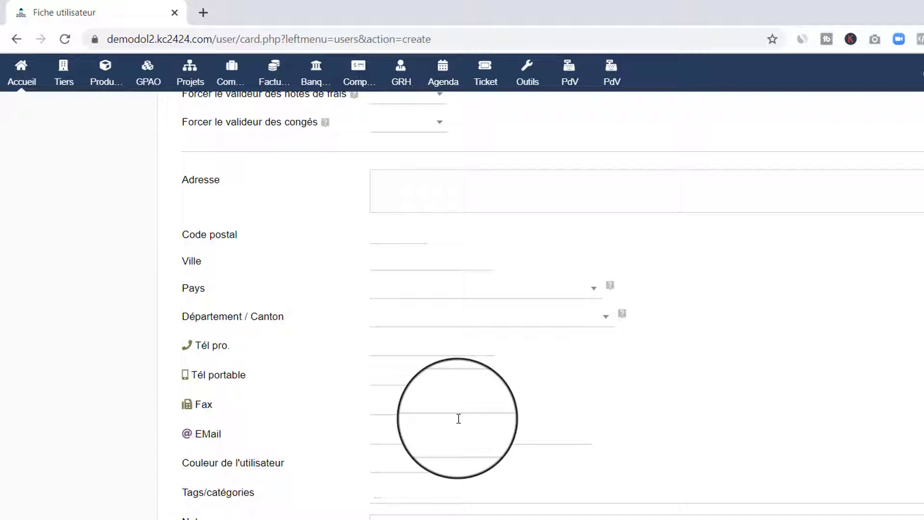
{"action": "scroll", "coordinate": [458, 418], "scroll_direction": "up", "scroll_amount": 6}
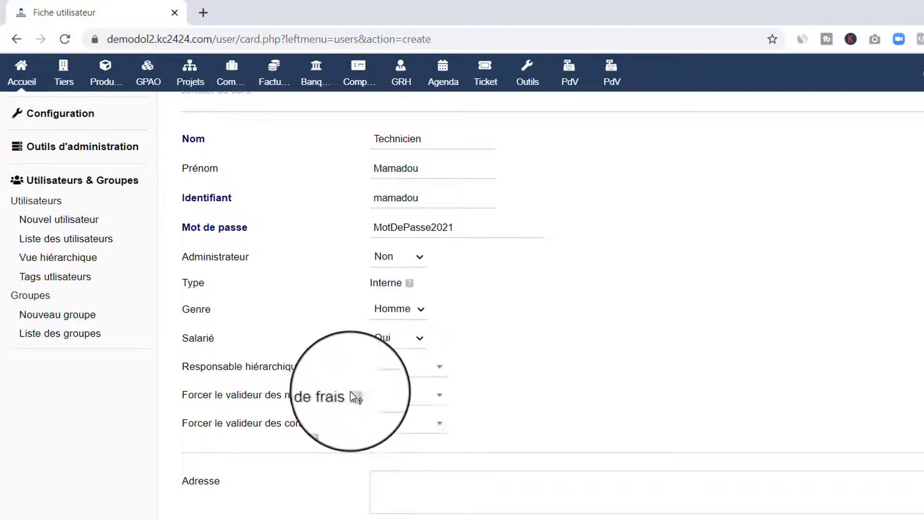
{"action": "left_click", "coordinate": [415, 397]}
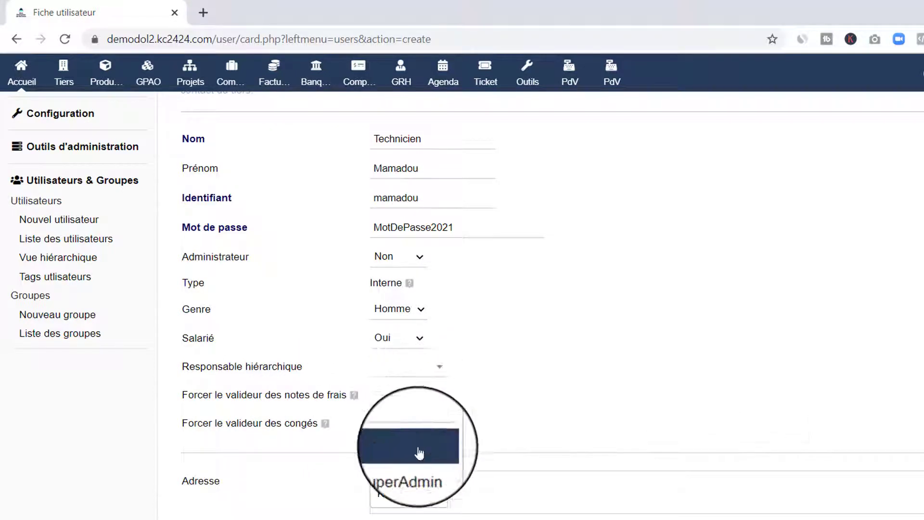
{"action": "left_click", "coordinate": [500, 413]}
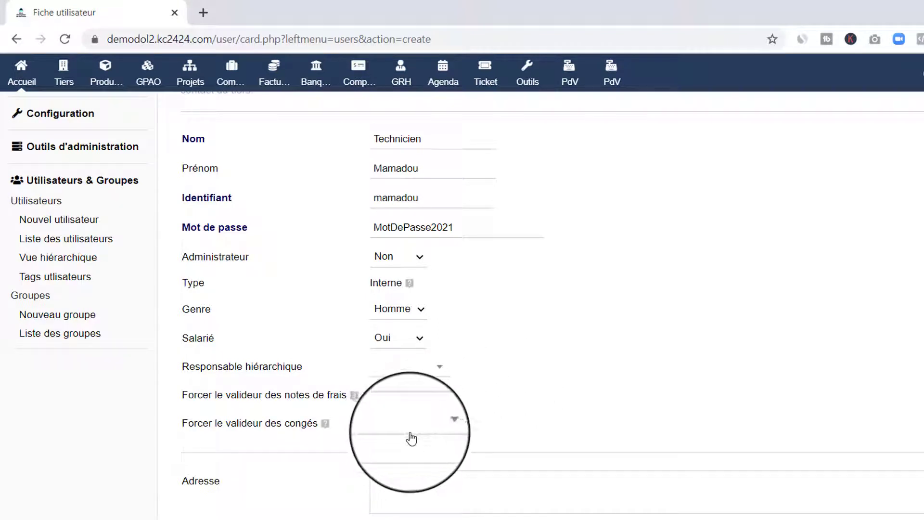
{"action": "scroll", "coordinate": [413, 437], "scroll_direction": "down", "scroll_amount": 1}
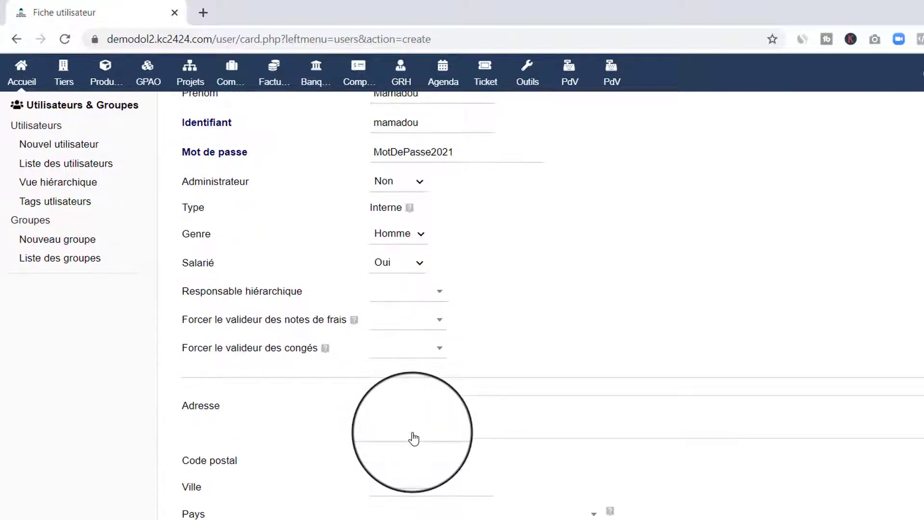
- Set Ville to Dakar and Pays to Sénégal (SN)
{"action": "scroll", "coordinate": [412, 432], "scroll_direction": "down", "scroll_amount": 1}
{"action": "left_click", "coordinate": [413, 344]}
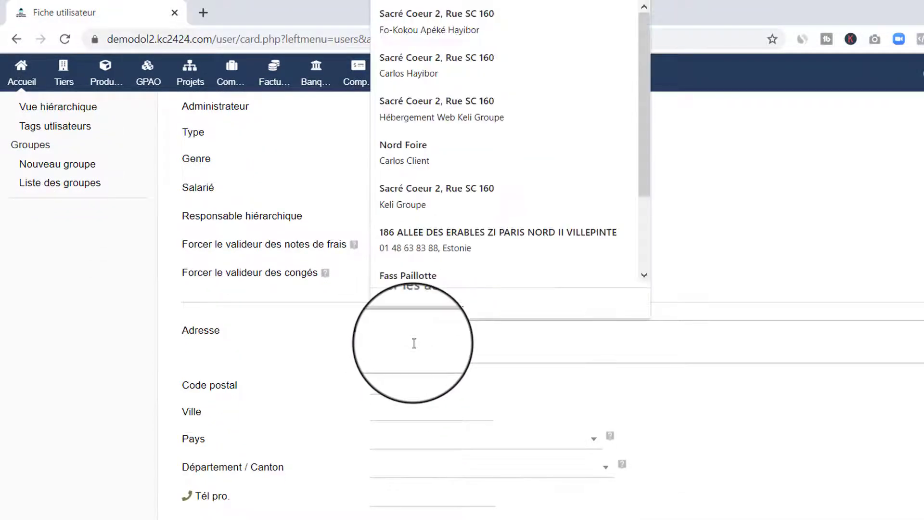
{"action": "left_click", "coordinate": [287, 358]}
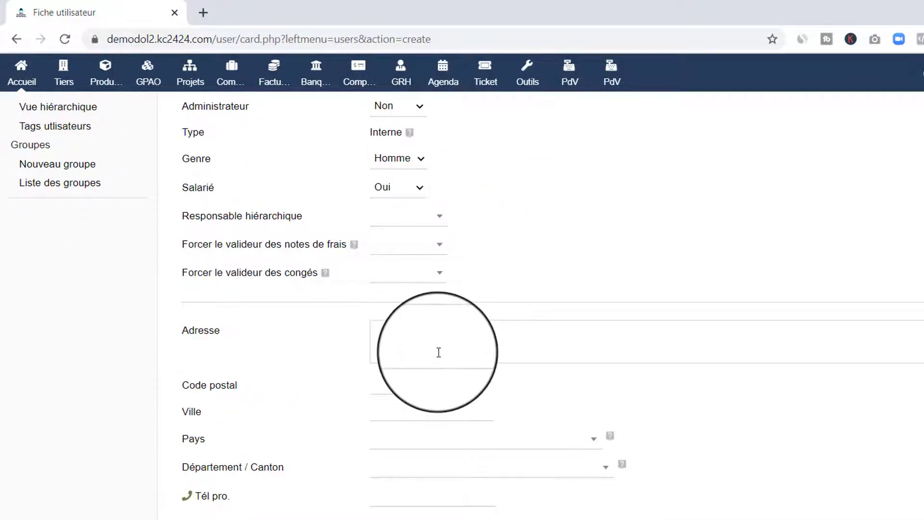
{"action": "left_click", "coordinate": [401, 414]}
{"action": "type", "text": "Da"}
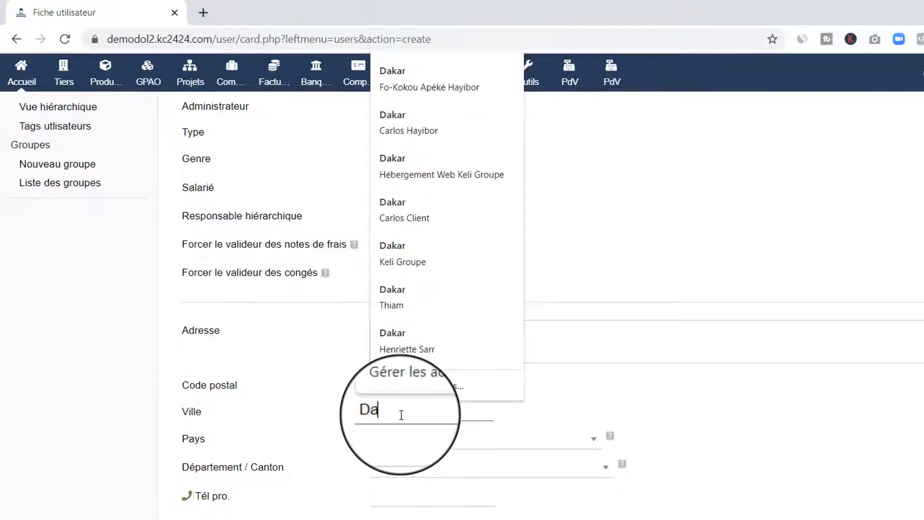
{"action": "type", "text": "kar"}
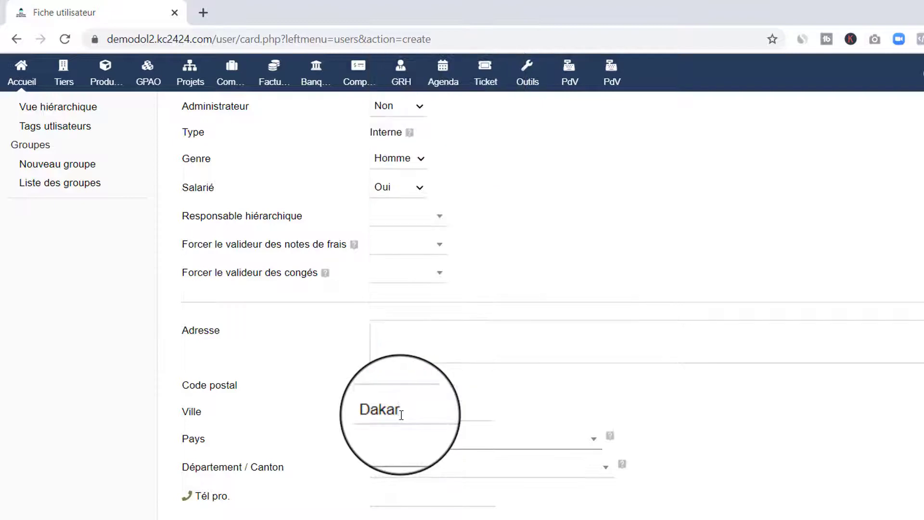
{"action": "left_click", "coordinate": [448, 447]}
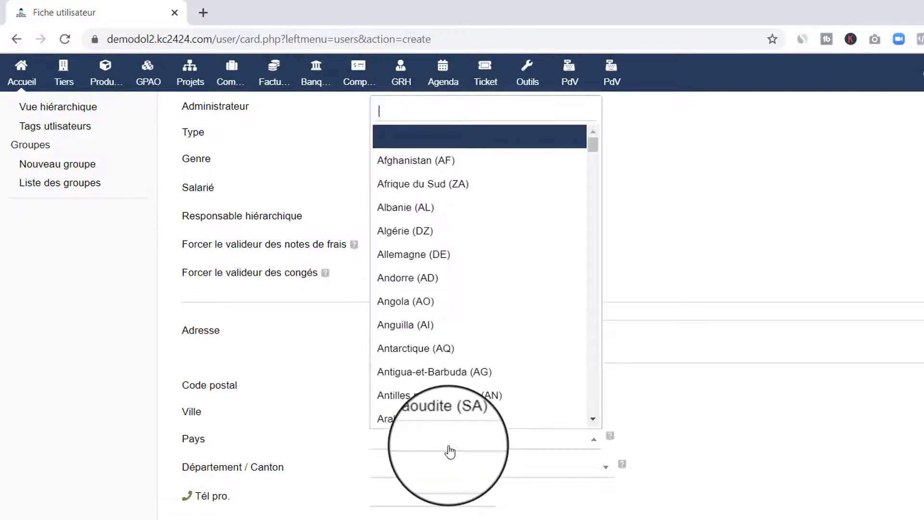
{"action": "type", "text": "séné"}
{"action": "key", "text": "Return"}
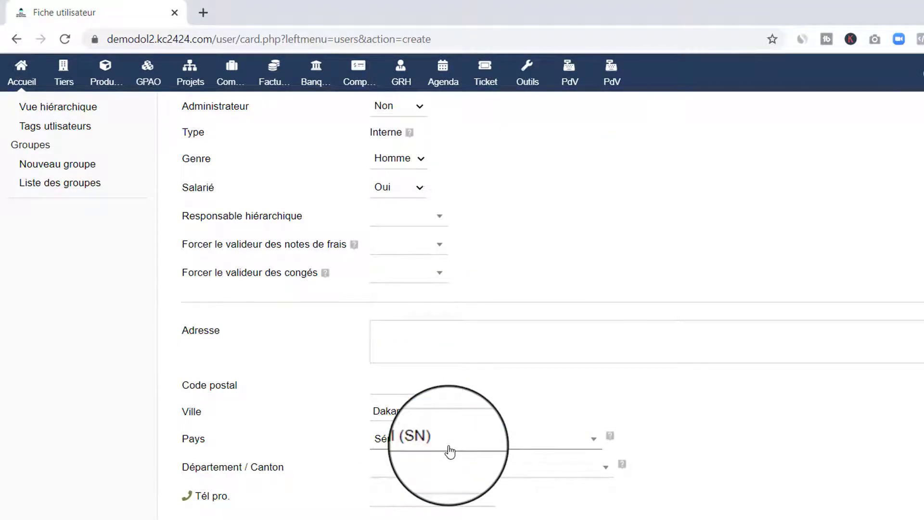
- Fill in the user's e-mail address from the suggestions and select its domain to edit
{"action": "scroll", "coordinate": [404, 483], "scroll_direction": "down", "scroll_amount": 1}
{"action": "left_click", "coordinate": [405, 421]}
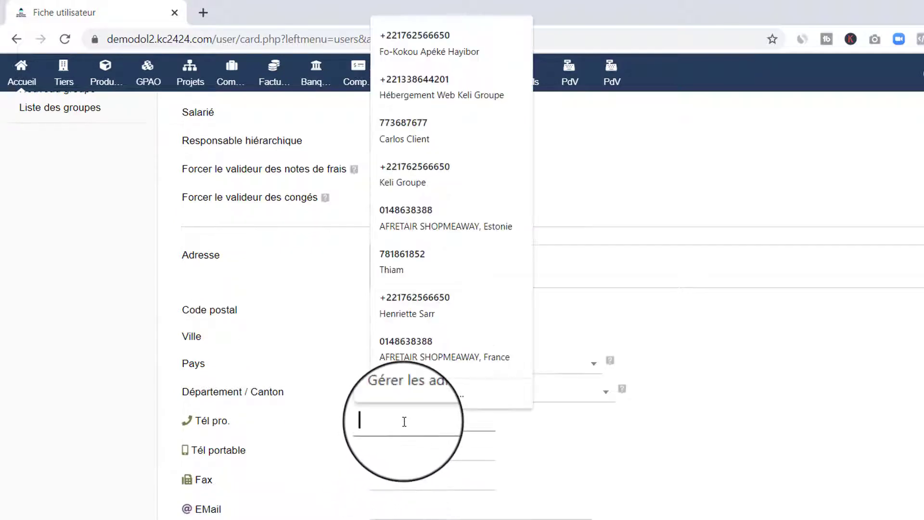
{"action": "left_click", "coordinate": [334, 434]}
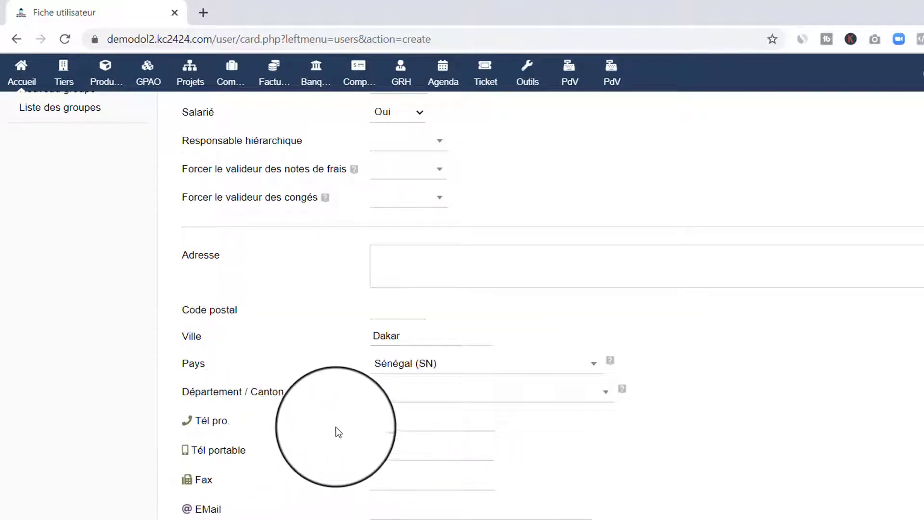
{"action": "scroll", "coordinate": [337, 428], "scroll_direction": "down", "scroll_amount": 2}
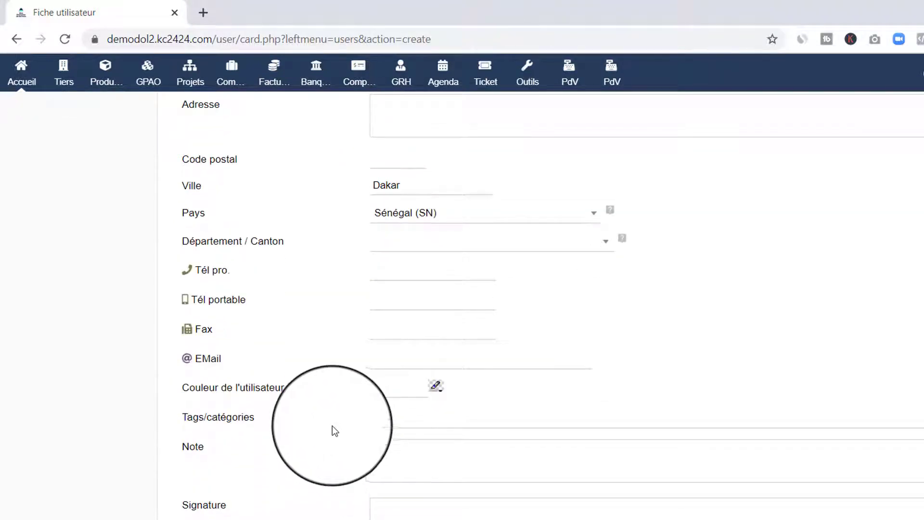
{"action": "left_click", "coordinate": [388, 362]}
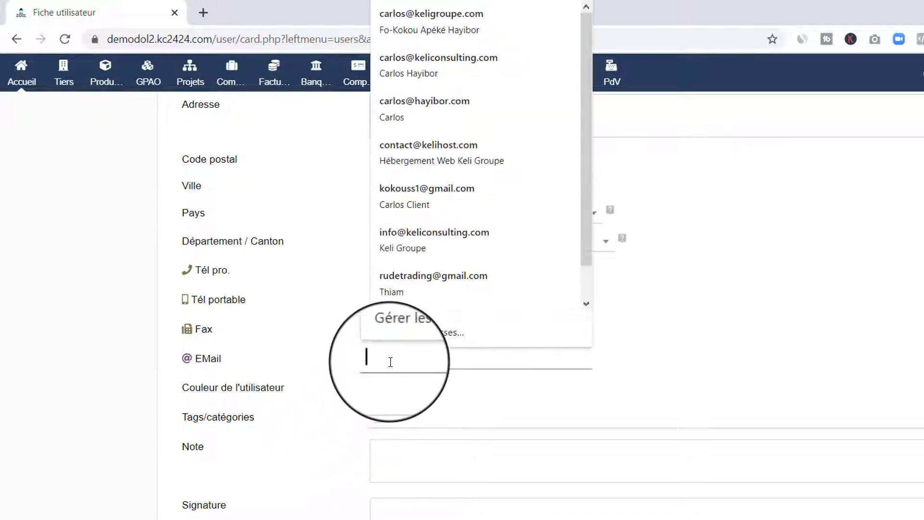
{"action": "left_click", "coordinate": [274, 364]}
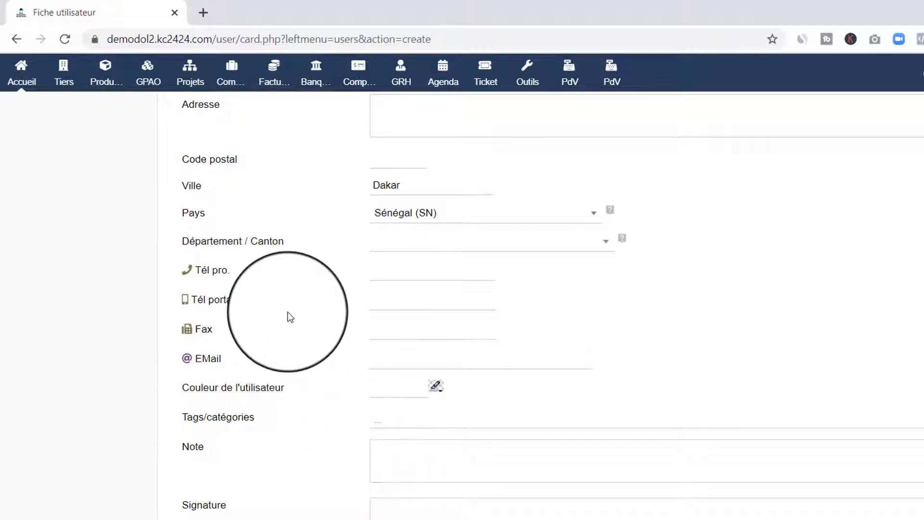
{"action": "left_click", "coordinate": [372, 357]}
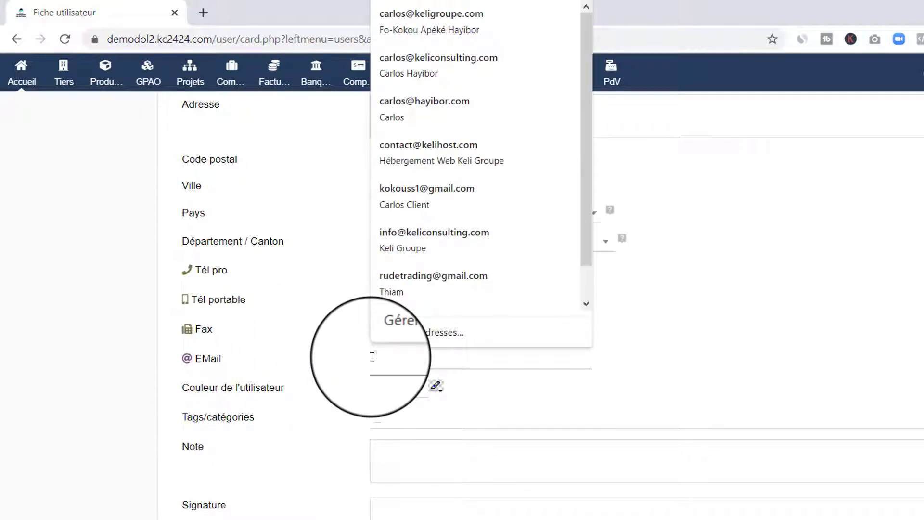
{"action": "type", "text": "support"}
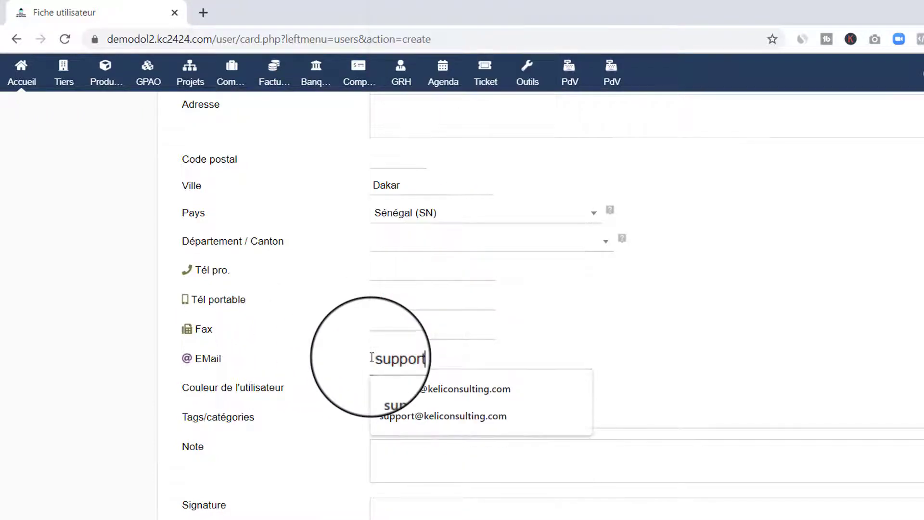
{"action": "key", "text": "Down"}
{"action": "key", "text": "Down"}
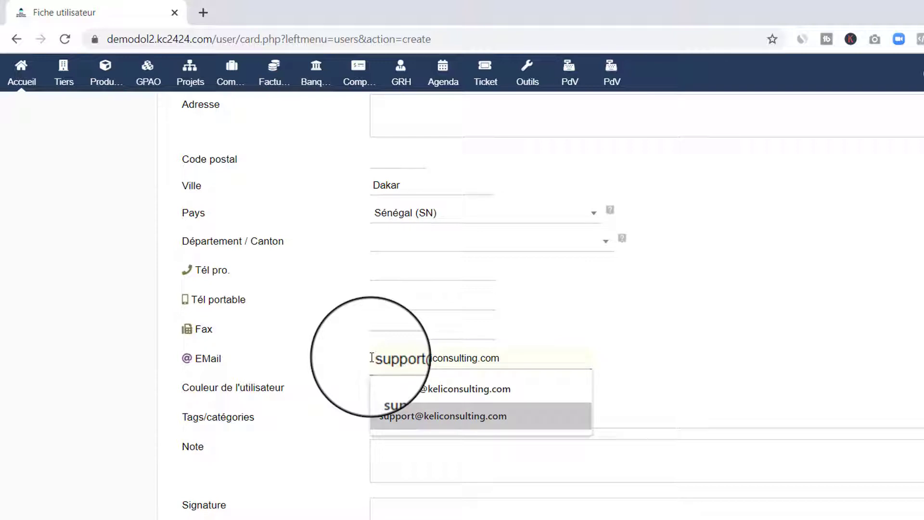
{"action": "key", "text": "Up"}
{"action": "key", "text": "Return"}
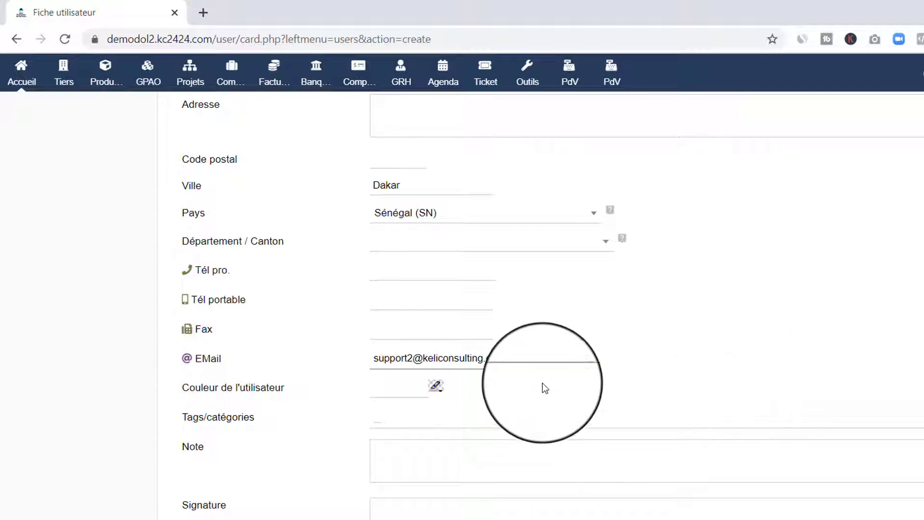
{"action": "double_click", "coordinate": [461, 361]}
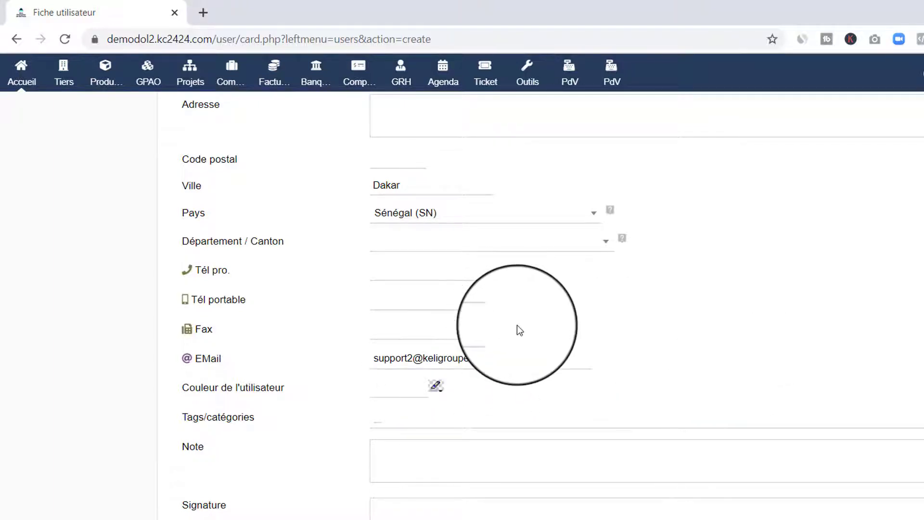
- Enter the signature Technicien Réseau Maintenance
{"action": "scroll", "coordinate": [517, 325], "scroll_direction": "down", "scroll_amount": 6}
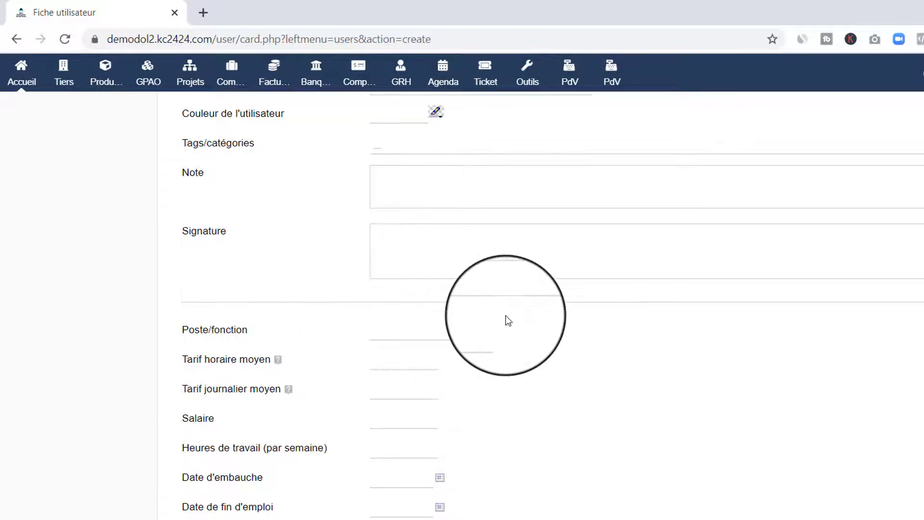
{"action": "scroll", "coordinate": [505, 316], "scroll_direction": "up", "scroll_amount": 8}
{"action": "scroll", "coordinate": [505, 316], "scroll_direction": "down", "scroll_amount": 3}
{"action": "scroll", "coordinate": [505, 318], "scroll_direction": "up", "scroll_amount": 3}
{"action": "scroll", "coordinate": [505, 318], "scroll_direction": "down", "scroll_amount": 8}
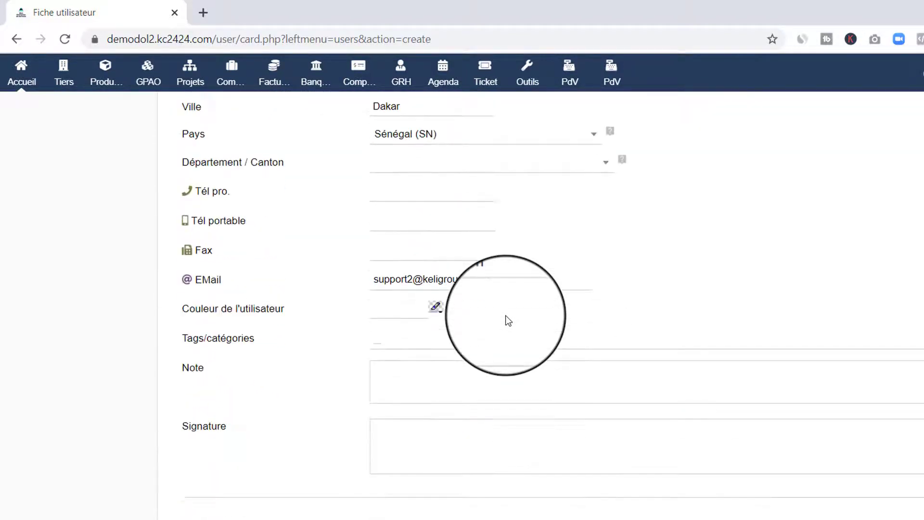
{"action": "left_click", "coordinate": [442, 272]}
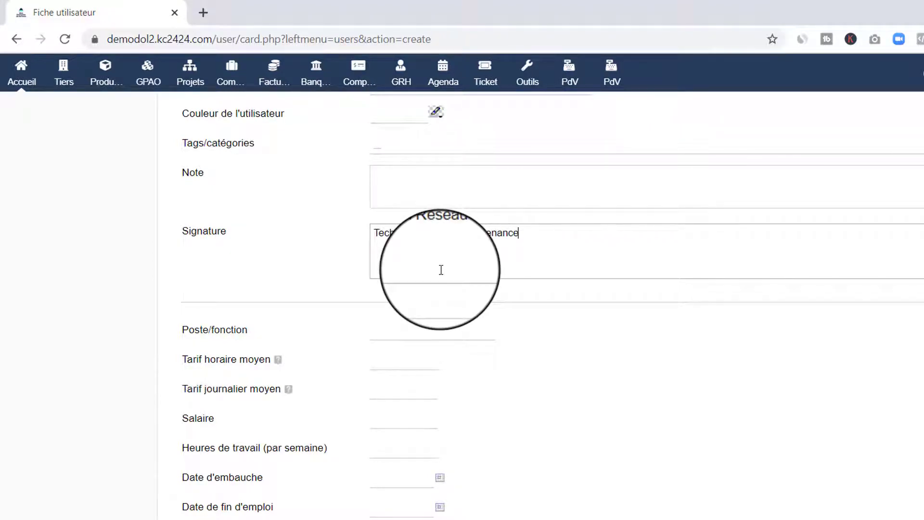
- Copy the signature text into Poste/fonction as the job title
{"action": "triple_click", "coordinate": [467, 247]}
{"action": "key", "text": "ctrl+c"}
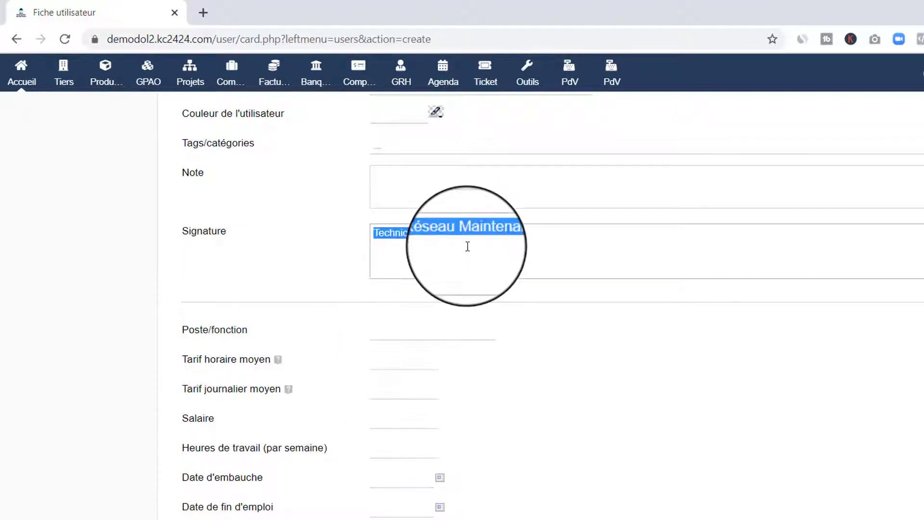
{"action": "left_click", "coordinate": [407, 332]}
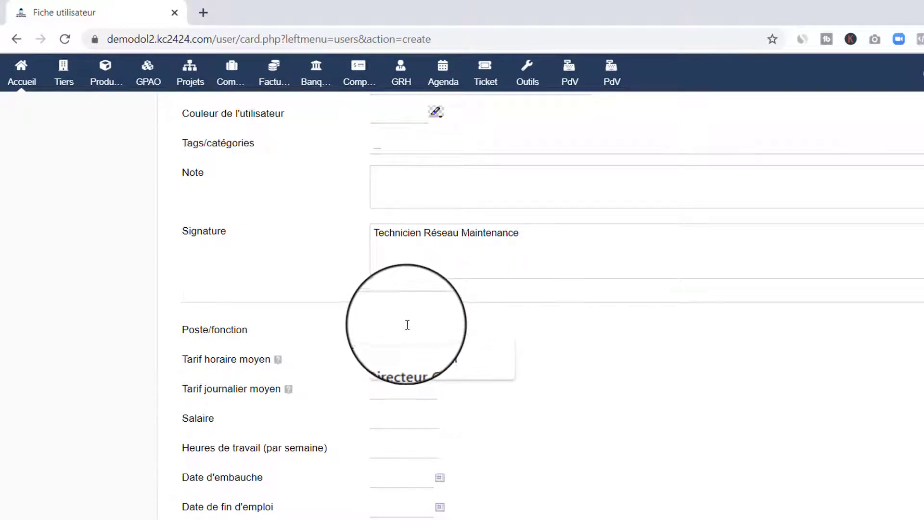
{"action": "key", "text": "ctrl+v"}
{"action": "left_click", "coordinate": [457, 355]}
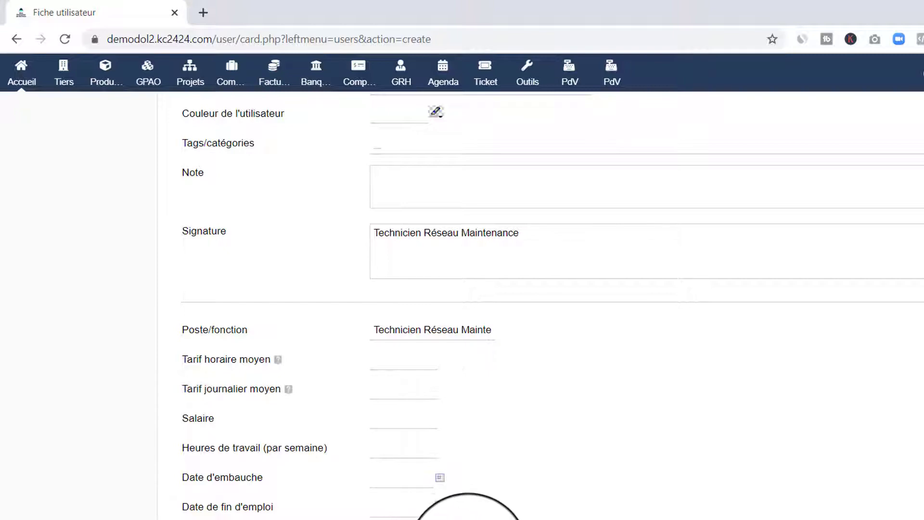
{"action": "scroll", "coordinate": [529, 308], "scroll_direction": "up", "scroll_amount": 20}
{"action": "scroll", "coordinate": [466, 515], "scroll_direction": "down", "scroll_amount": 15}
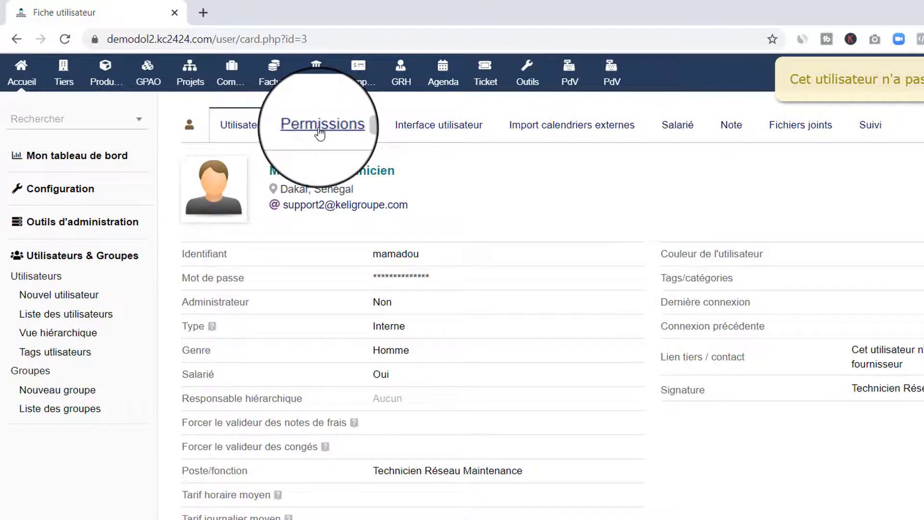
- Open the new user's Permissions page to view the per-module rights table
{"action": "left_click", "coordinate": [344, 121]}
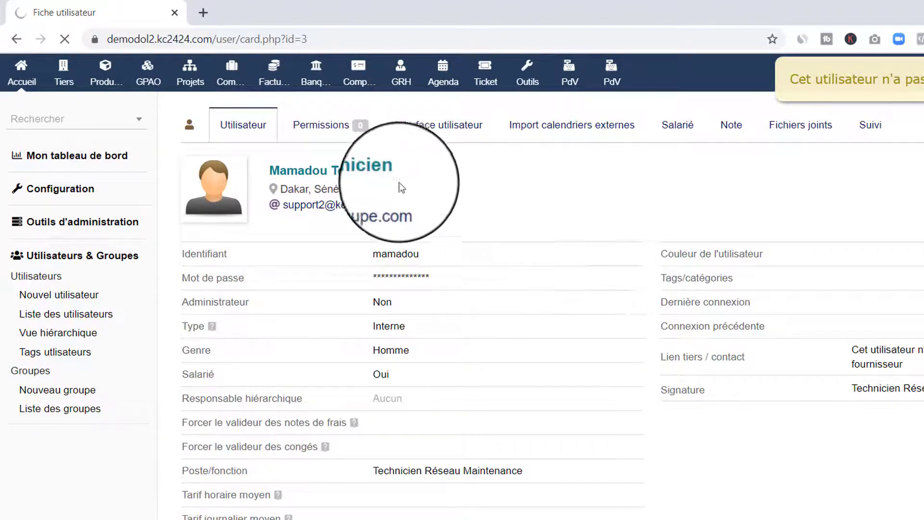
{"action": "scroll", "coordinate": [452, 289], "scroll_direction": "down", "scroll_amount": 5}
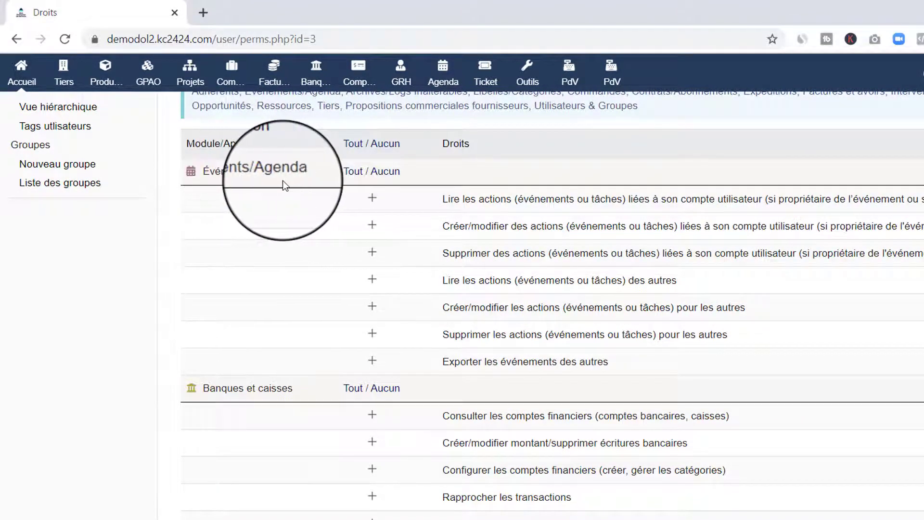
- Grant the user all Événements/Agenda rights and review the remaining module rights
{"action": "left_click", "coordinate": [353, 172]}
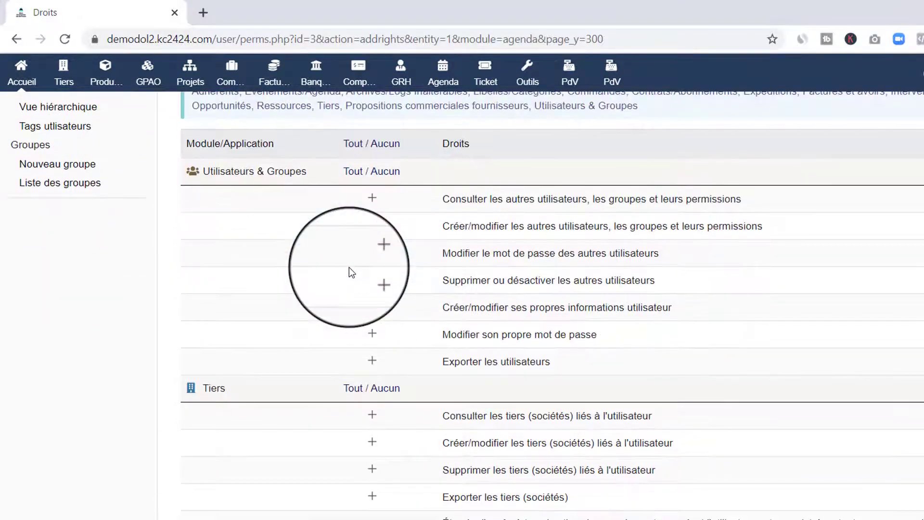
{"action": "scroll", "coordinate": [348, 267], "scroll_direction": "down", "scroll_amount": 7}
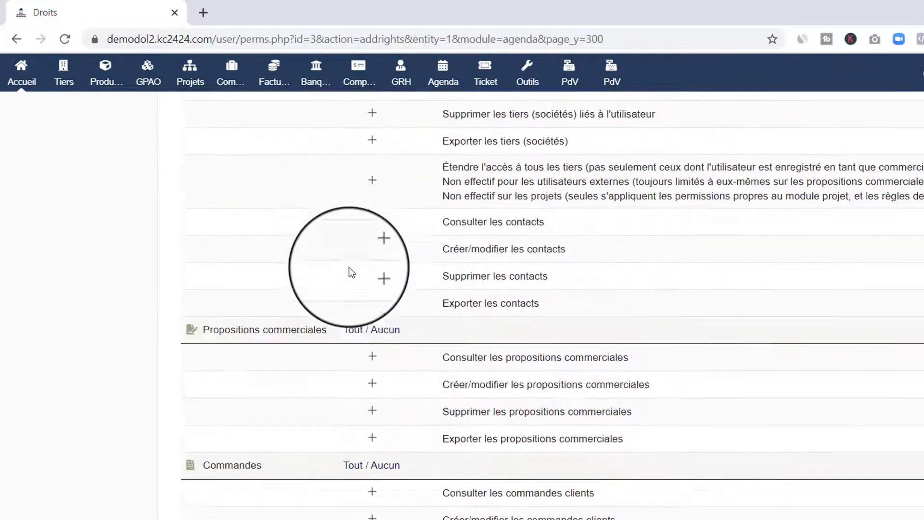
{"action": "scroll", "coordinate": [349, 267], "scroll_direction": "up", "scroll_amount": 5}
{"action": "scroll", "coordinate": [349, 272], "scroll_direction": "up", "scroll_amount": 4}
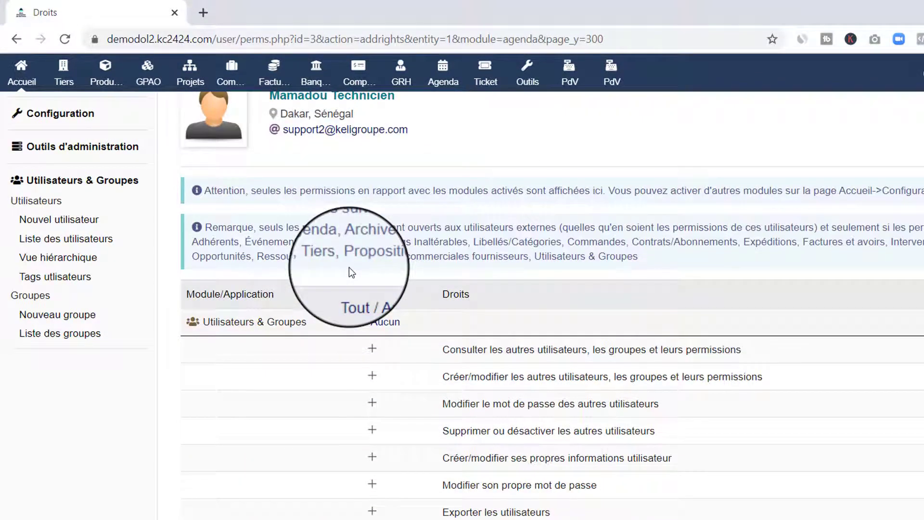
{"action": "scroll", "coordinate": [349, 267], "scroll_direction": "up", "scroll_amount": 2}
{"action": "scroll", "coordinate": [348, 267], "scroll_direction": "down", "scroll_amount": 3}
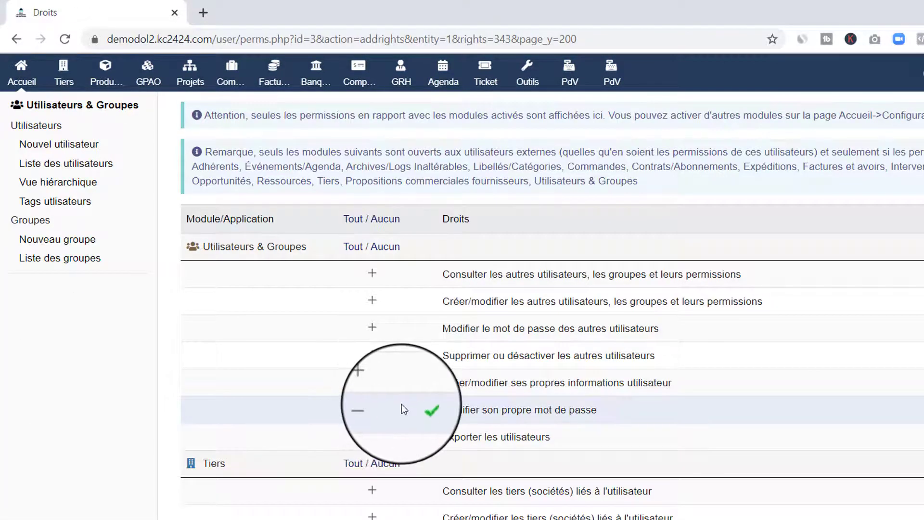
{"action": "scroll", "coordinate": [401, 403], "scroll_direction": "down", "scroll_amount": 2}
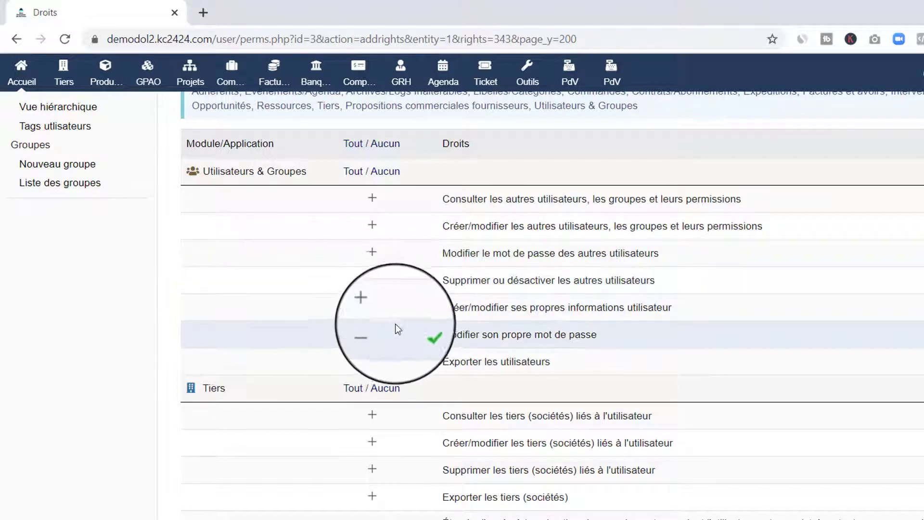
{"action": "scroll", "coordinate": [396, 327], "scroll_direction": "down", "scroll_amount": 4}
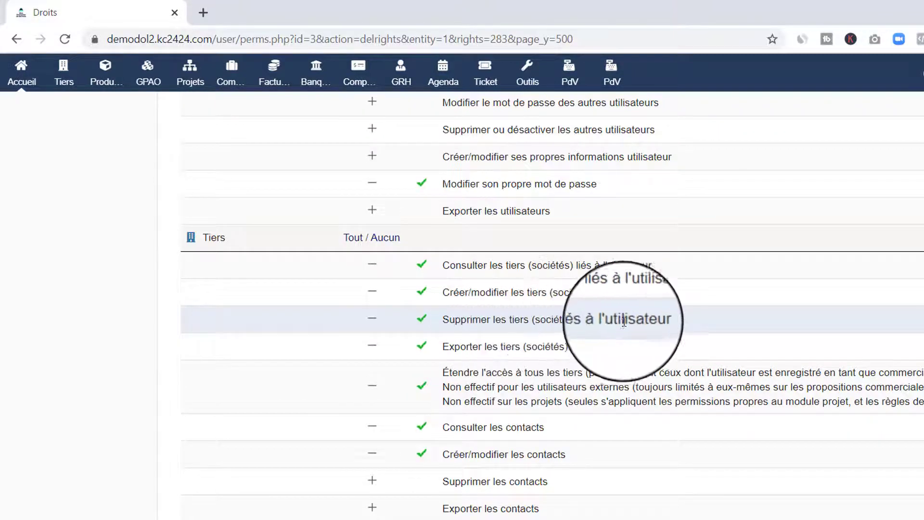
- Revoke the third-party delete right and grant Consulter les propositions commerciales
{"action": "left_click", "coordinate": [373, 320]}
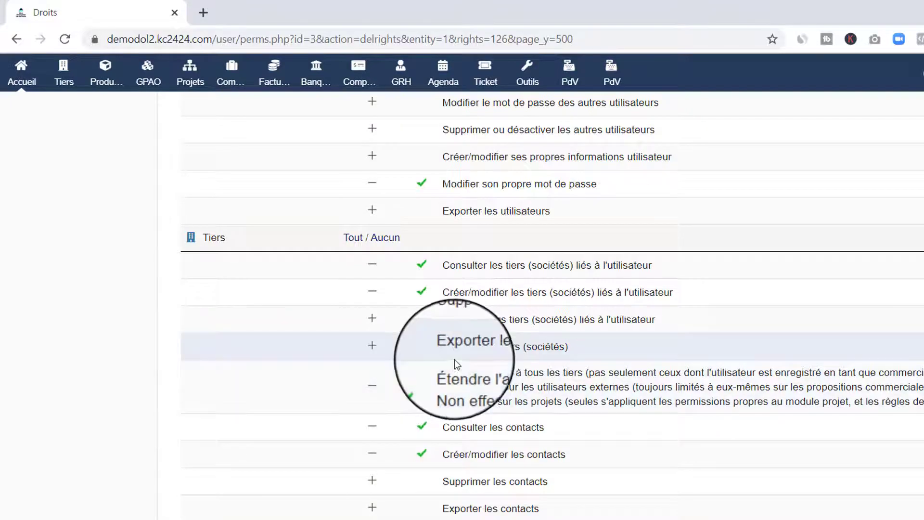
{"action": "scroll", "coordinate": [453, 360], "scroll_direction": "down", "scroll_amount": 1}
{"action": "scroll", "coordinate": [453, 360], "scroll_direction": "down", "scroll_amount": 6}
{"action": "scroll", "coordinate": [435, 351], "scroll_direction": "up", "scroll_amount": 5}
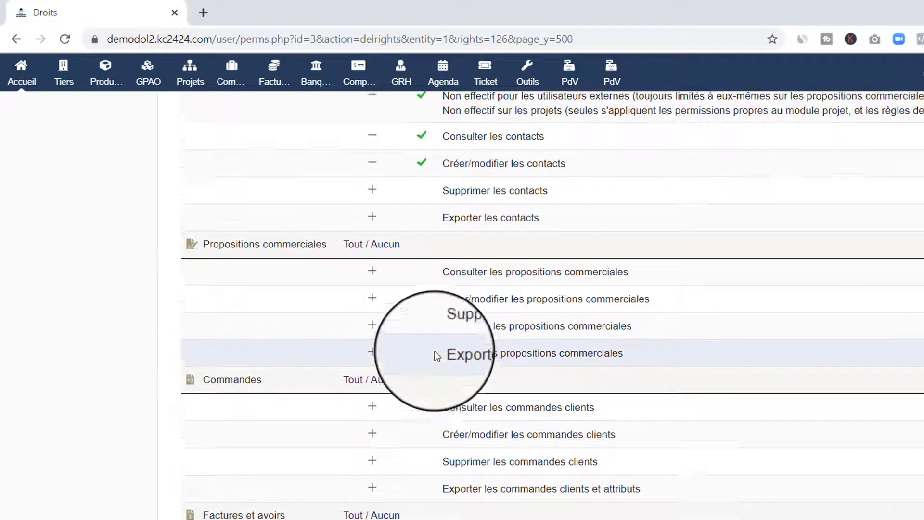
{"action": "scroll", "coordinate": [437, 356], "scroll_direction": "up", "scroll_amount": 1}
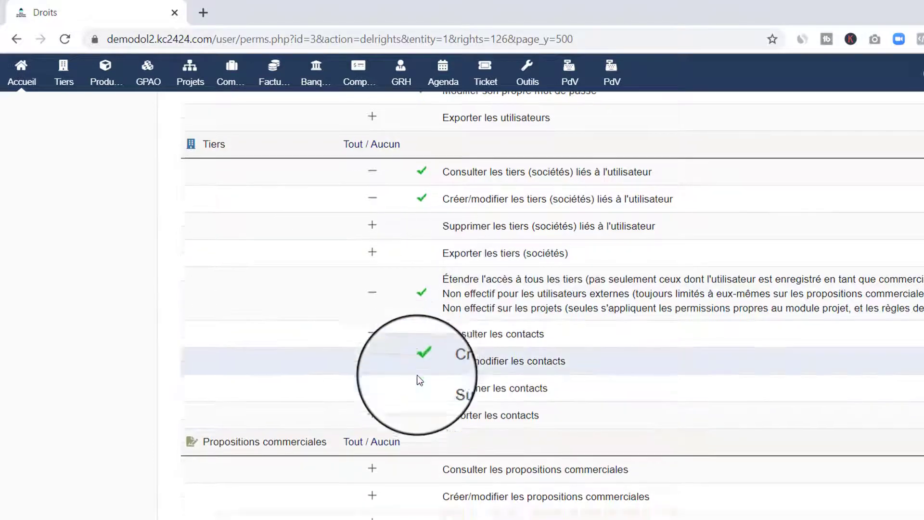
{"action": "scroll", "coordinate": [415, 377], "scroll_direction": "down", "scroll_amount": 3}
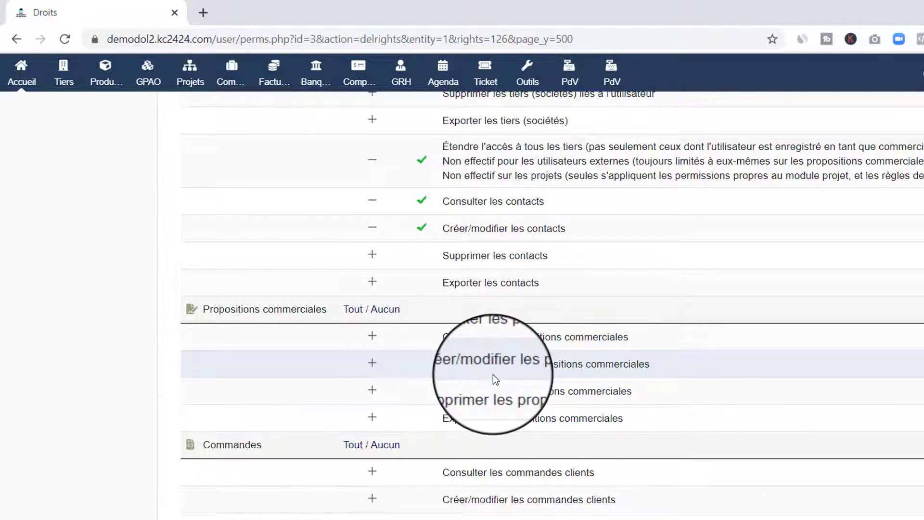
{"action": "scroll", "coordinate": [492, 375], "scroll_direction": "down", "scroll_amount": 2}
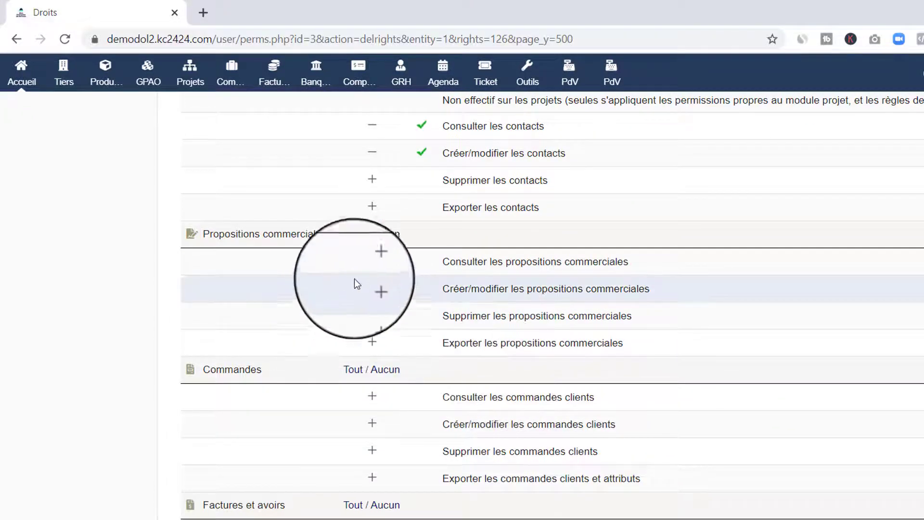
{"action": "left_click", "coordinate": [375, 266]}
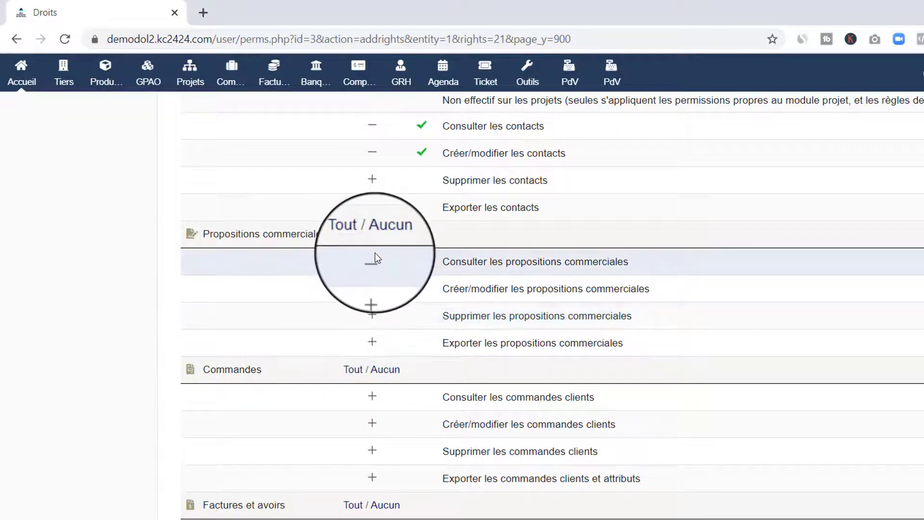
{"action": "scroll", "coordinate": [392, 309], "scroll_direction": "down", "scroll_amount": 5}
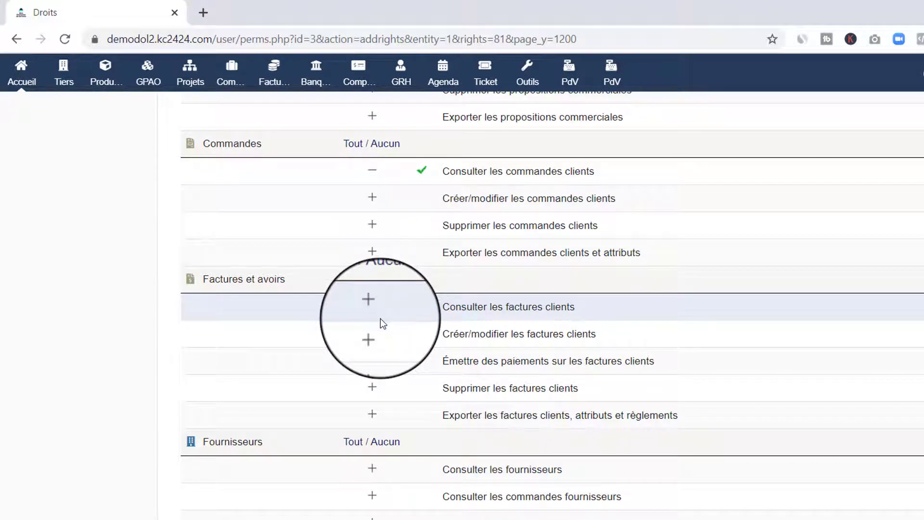
- Grant the supplier rights 'Consulter les fournisseurs' and 'Consulter les commandes fournisseurs'
{"action": "scroll", "coordinate": [380, 319], "scroll_direction": "down", "scroll_amount": 2}
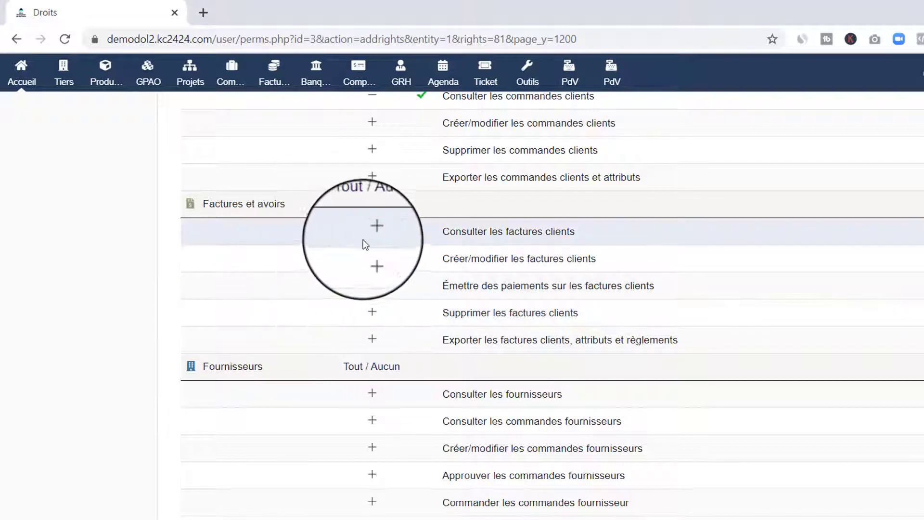
{"action": "scroll", "coordinate": [387, 291], "scroll_direction": "down", "scroll_amount": 3}
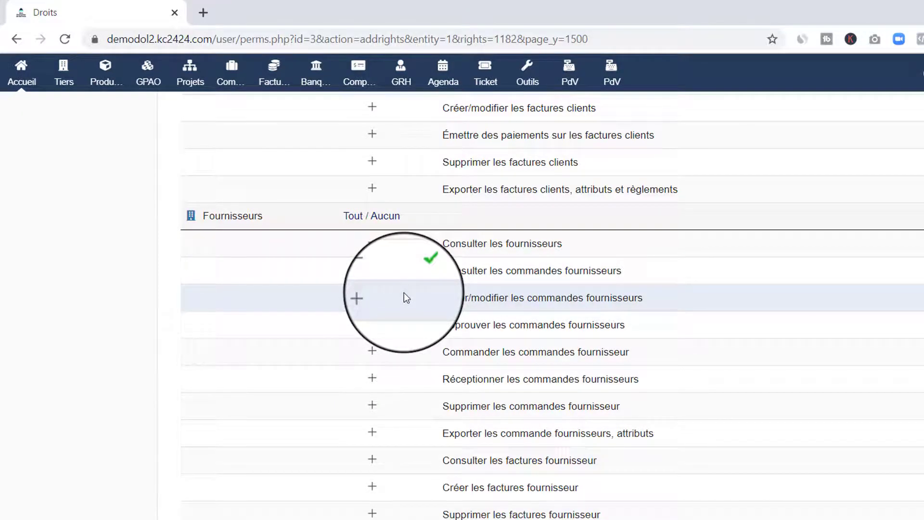
{"action": "scroll", "coordinate": [403, 293], "scroll_direction": "down", "scroll_amount": 1}
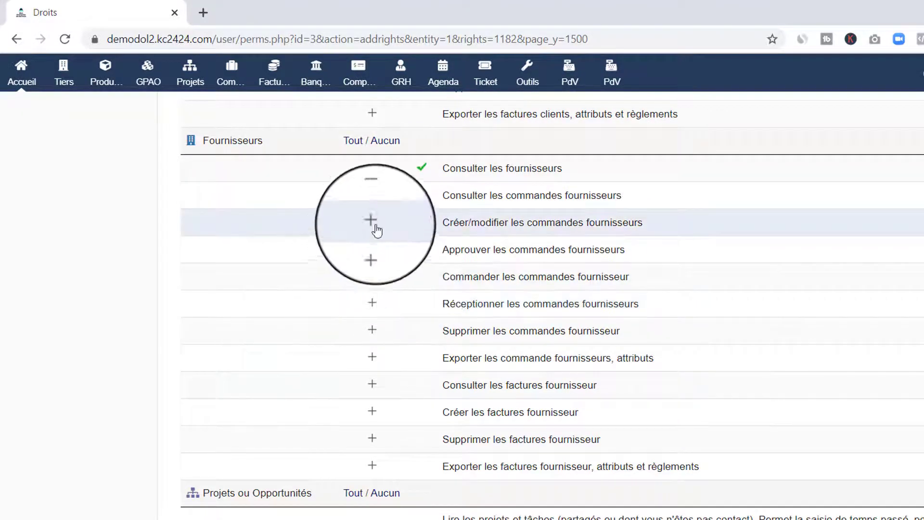
{"action": "left_click", "coordinate": [372, 195]}
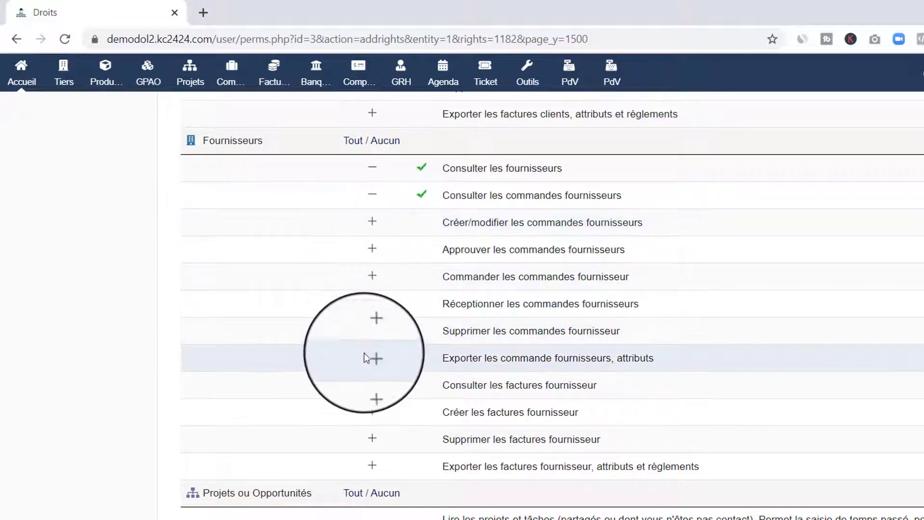
{"action": "scroll", "coordinate": [364, 352], "scroll_direction": "down", "scroll_amount": 4}
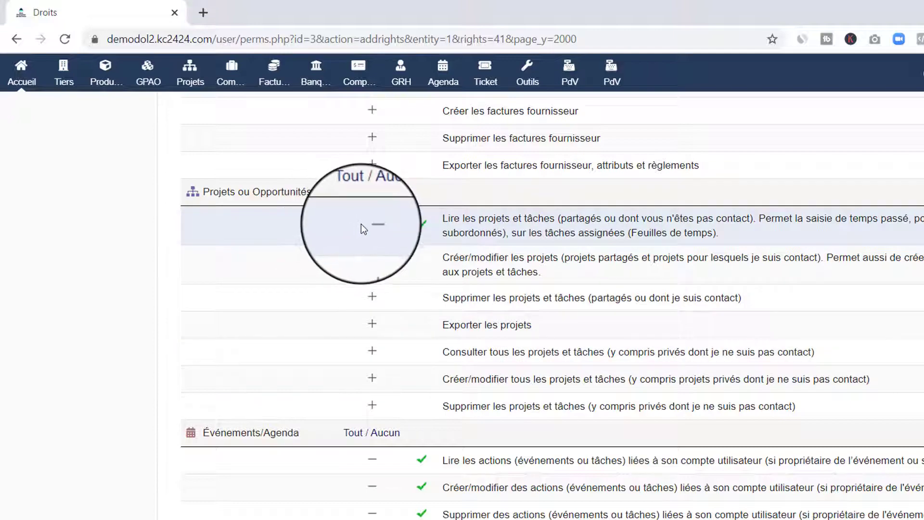
- Grant the 'Consulter les catégories' permission further down the list
{"action": "scroll", "coordinate": [372, 233], "scroll_direction": "down", "scroll_amount": 8}
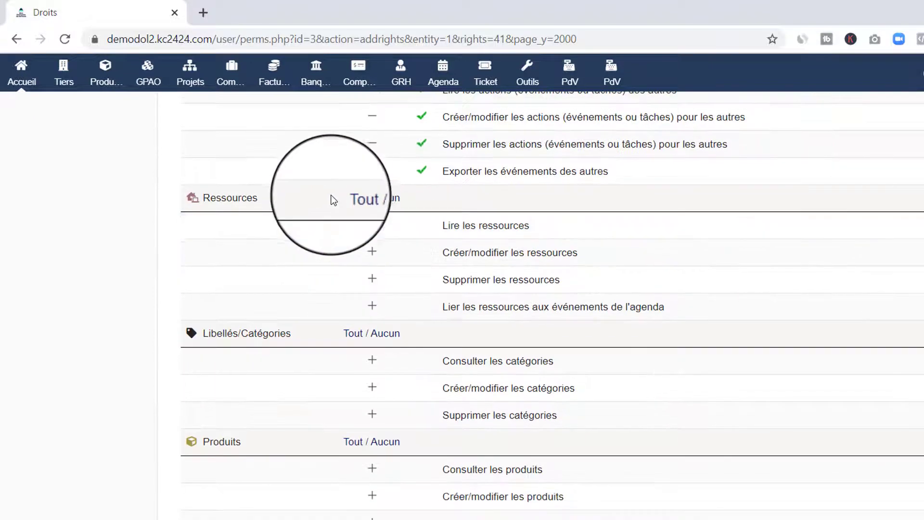
{"action": "scroll", "coordinate": [333, 200], "scroll_direction": "up", "scroll_amount": 3}
{"action": "scroll", "coordinate": [337, 203], "scroll_direction": "up", "scroll_amount": 2}
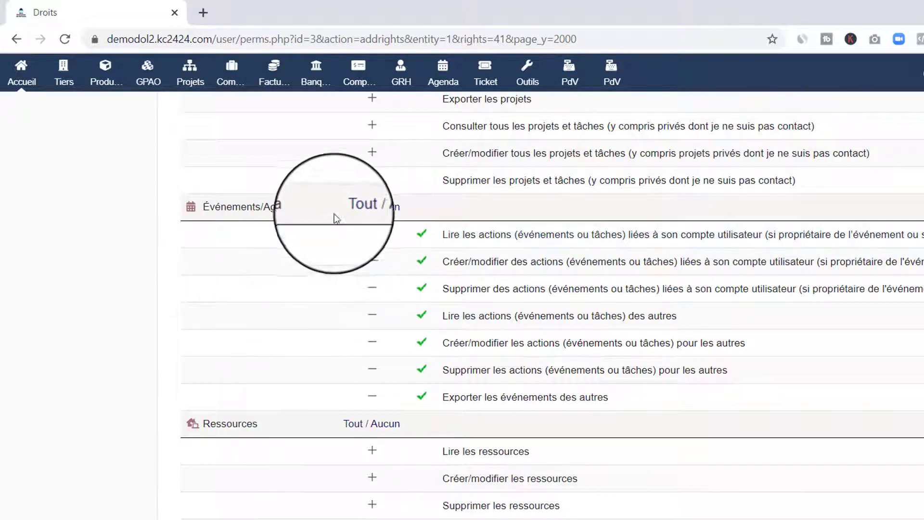
{"action": "scroll", "coordinate": [394, 297], "scroll_direction": "down", "scroll_amount": 1}
{"action": "scroll", "coordinate": [394, 297], "scroll_direction": "down", "scroll_amount": 3}
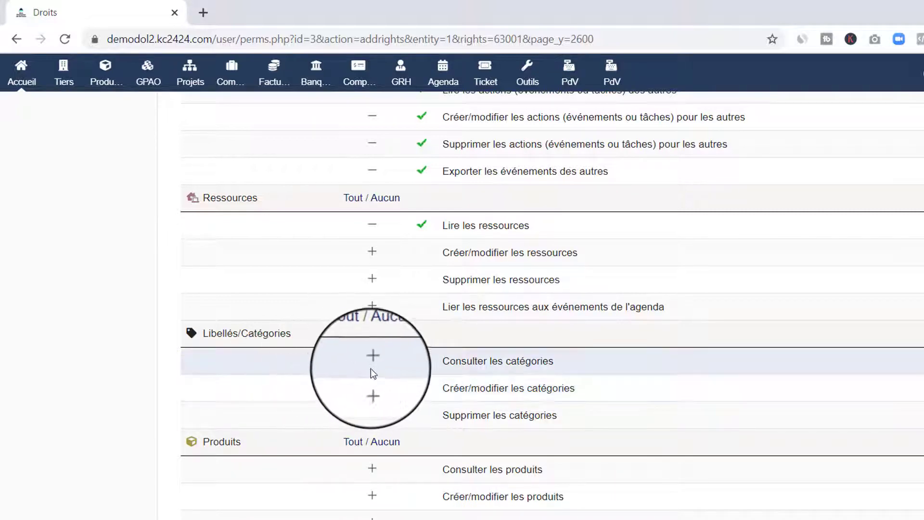
{"action": "left_click", "coordinate": [372, 363]}
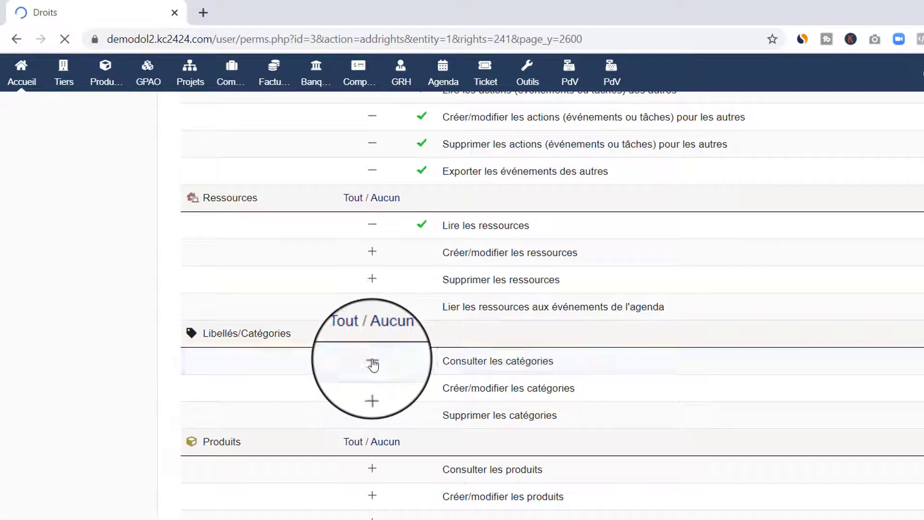
{"action": "scroll", "coordinate": [407, 390], "scroll_direction": "down", "scroll_amount": 3}
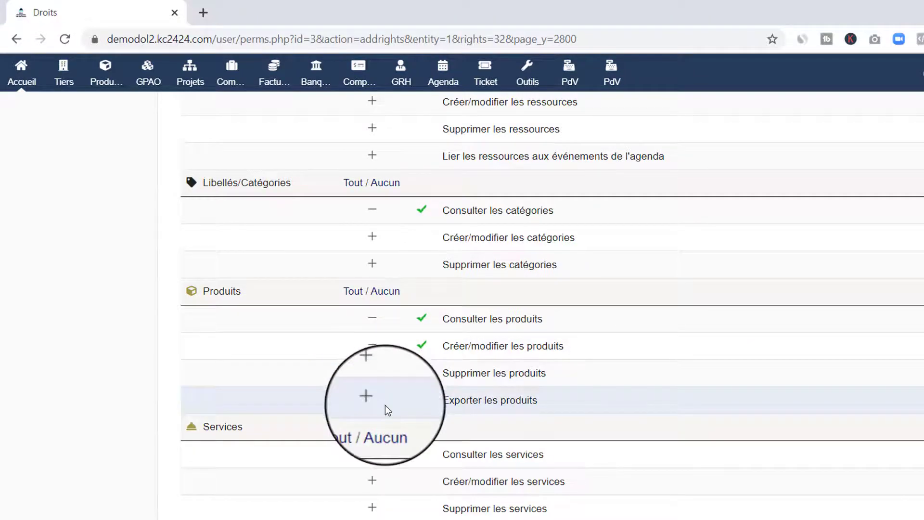
- Grant the service-viewing right and the right to create/modify stock movements
{"action": "scroll", "coordinate": [379, 406], "scroll_direction": "down", "scroll_amount": 5}
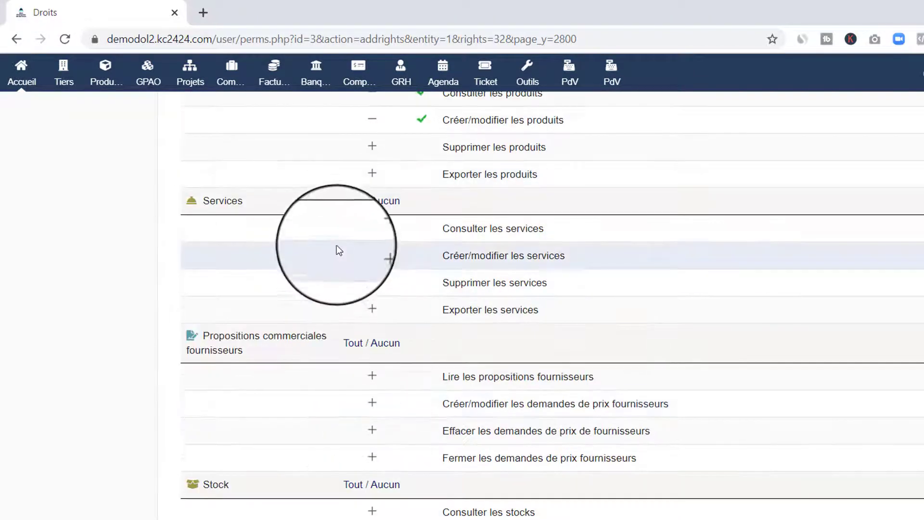
{"action": "left_click", "coordinate": [373, 231]}
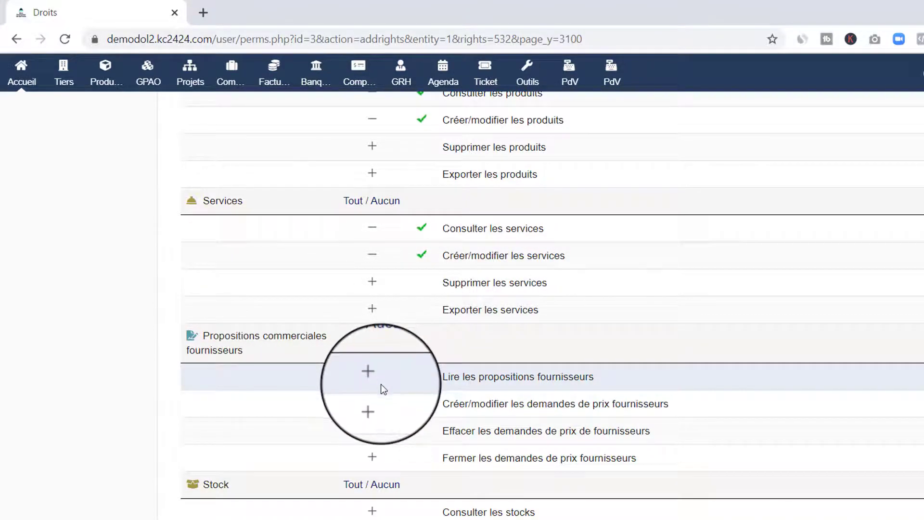
{"action": "scroll", "coordinate": [380, 384], "scroll_direction": "down", "scroll_amount": 3}
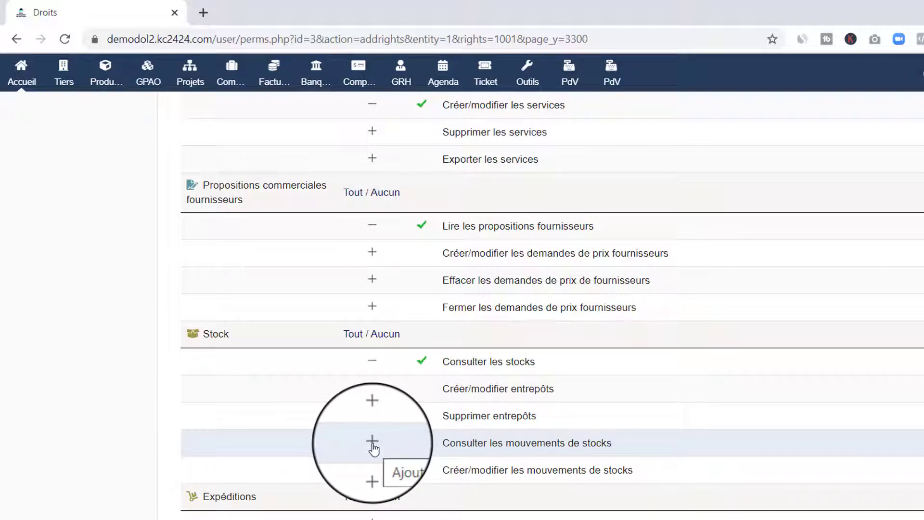
{"action": "scroll", "coordinate": [373, 448], "scroll_direction": "down", "scroll_amount": 1}
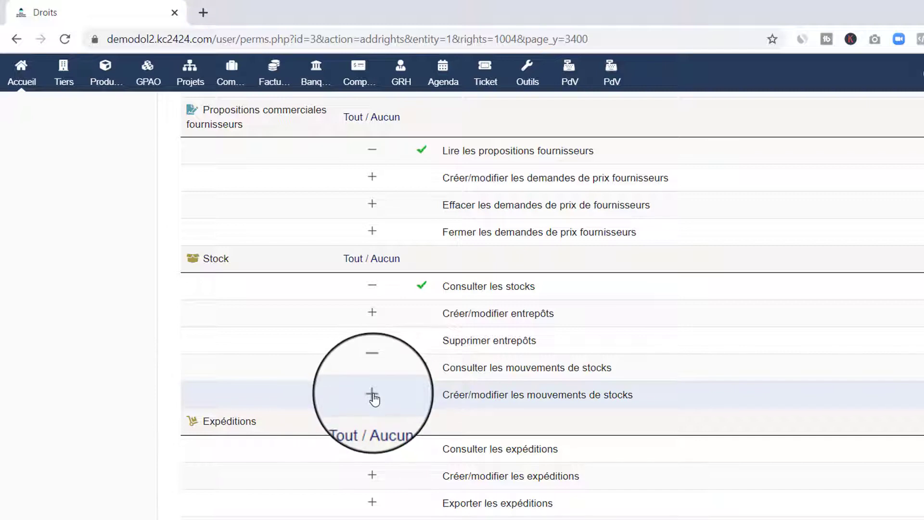
{"action": "left_click", "coordinate": [373, 398]}
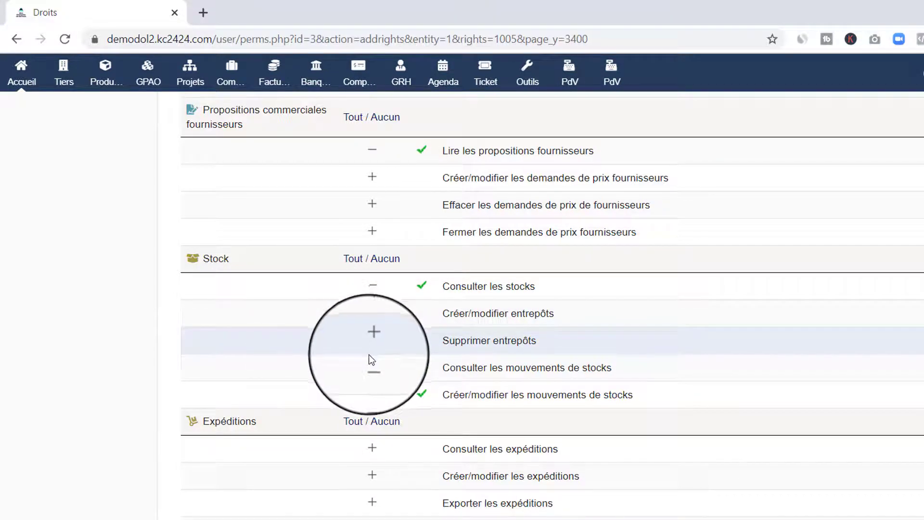
{"action": "scroll", "coordinate": [368, 354], "scroll_direction": "down", "scroll_amount": 5}
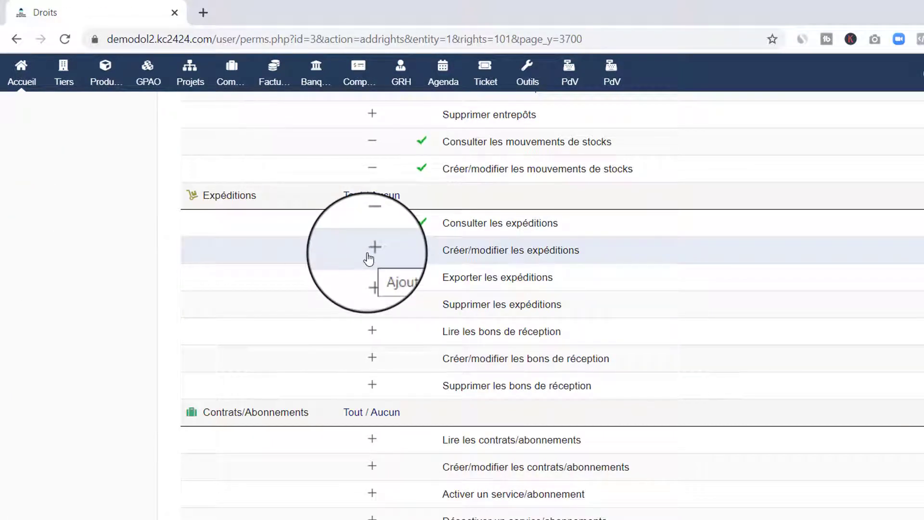
- Grant shipment create/edit and 'Lire les contrats/abonnements' permissions
{"action": "left_click", "coordinate": [373, 251]}
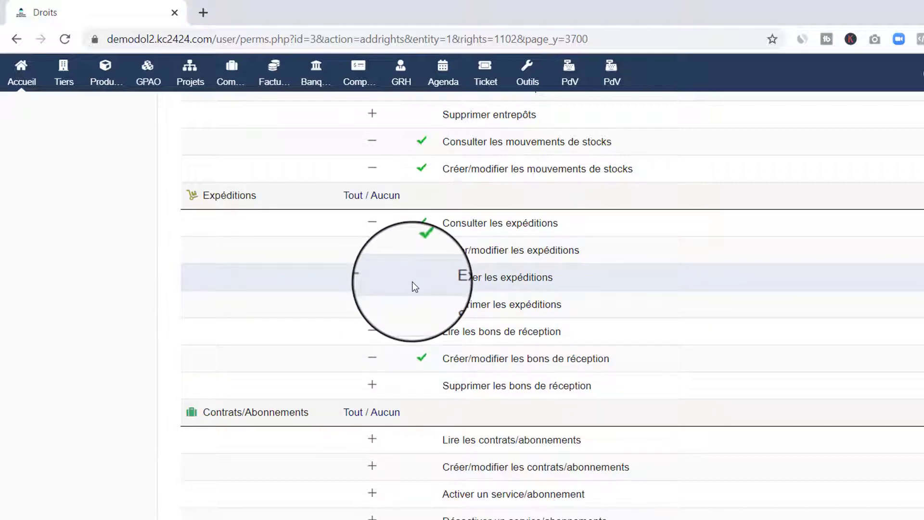
{"action": "scroll", "coordinate": [409, 289], "scroll_direction": "down", "scroll_amount": 2}
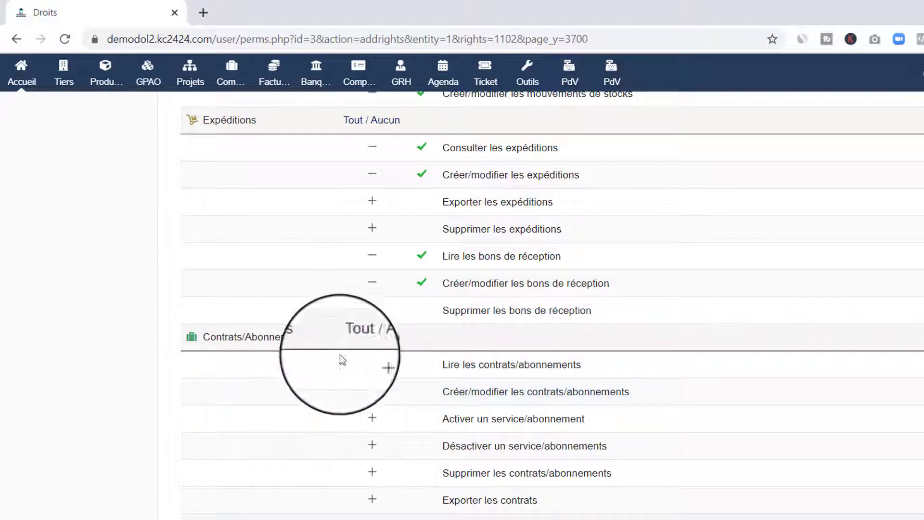
{"action": "left_click", "coordinate": [372, 364]}
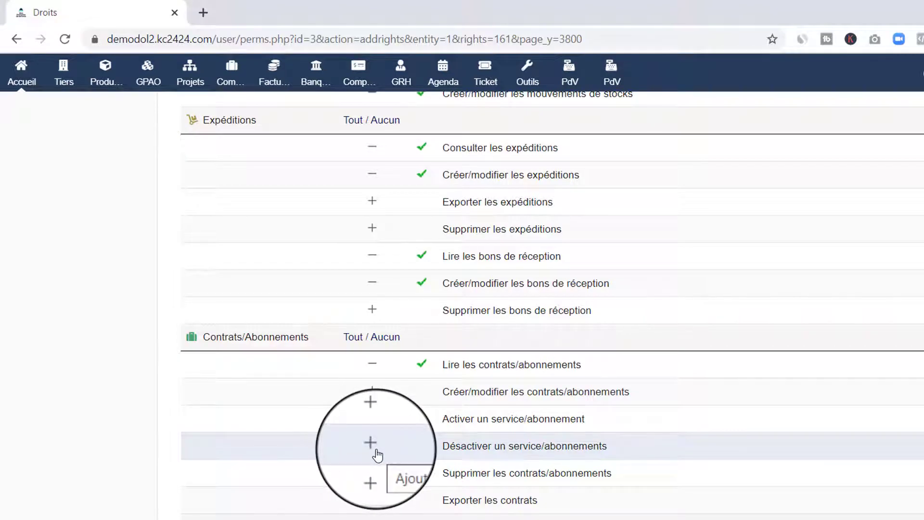
{"action": "scroll", "coordinate": [374, 448], "scroll_direction": "down", "scroll_amount": 6}
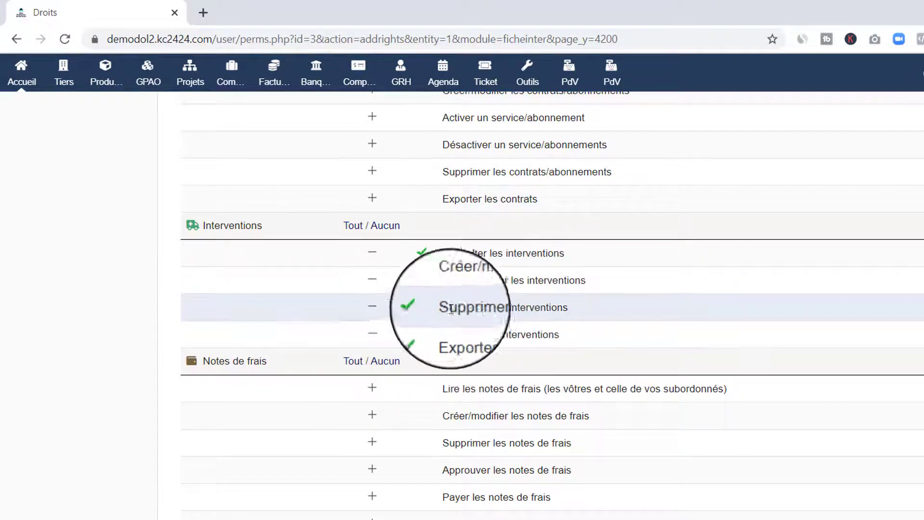
- Remove the intervention-deleting right and grant creating/modifying expense reports
{"action": "left_click", "coordinate": [371, 307]}
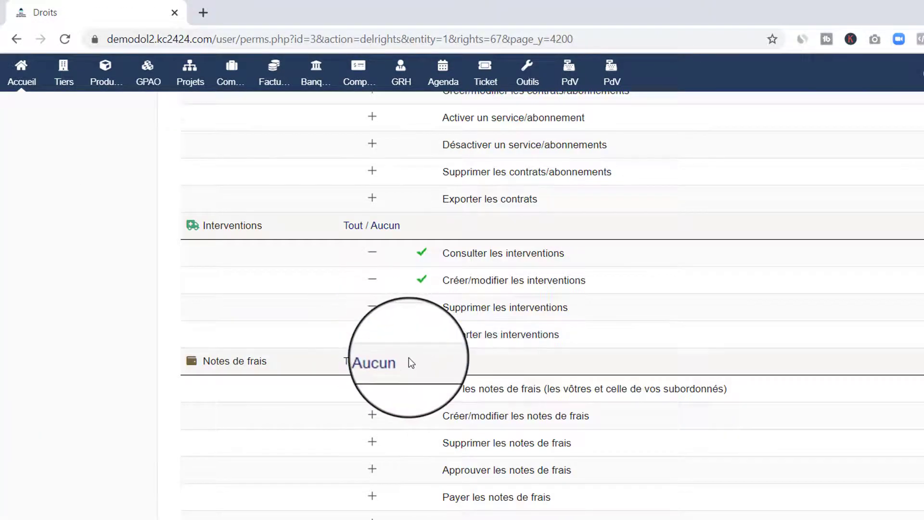
{"action": "scroll", "coordinate": [409, 357], "scroll_direction": "down", "scroll_amount": 5}
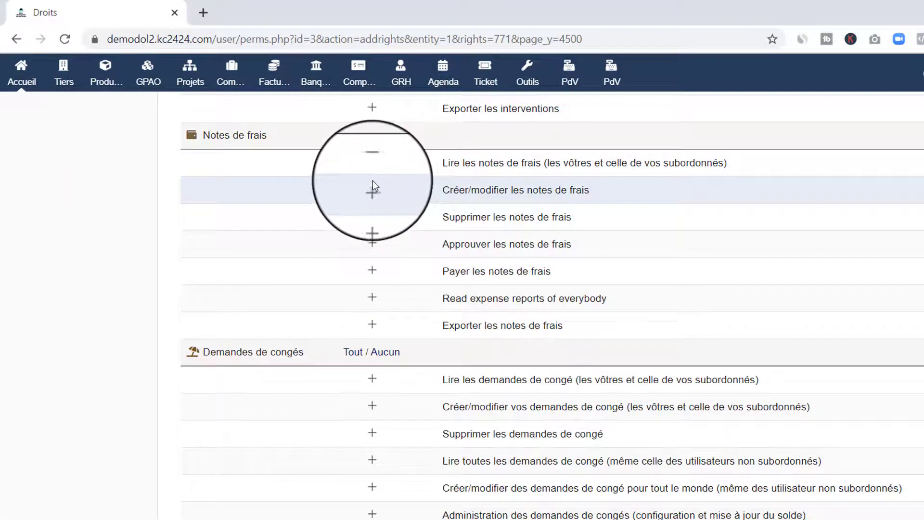
{"action": "left_click", "coordinate": [372, 191]}
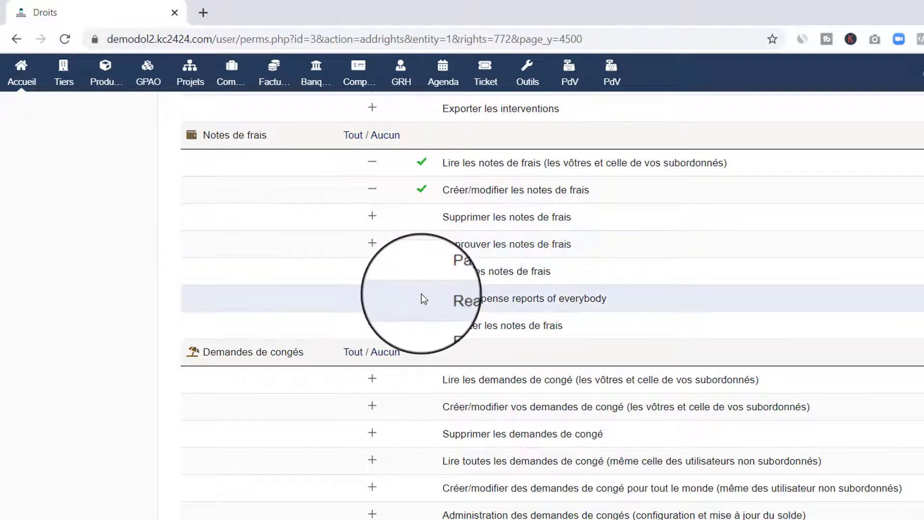
{"action": "scroll", "coordinate": [424, 292], "scroll_direction": "down", "scroll_amount": 3}
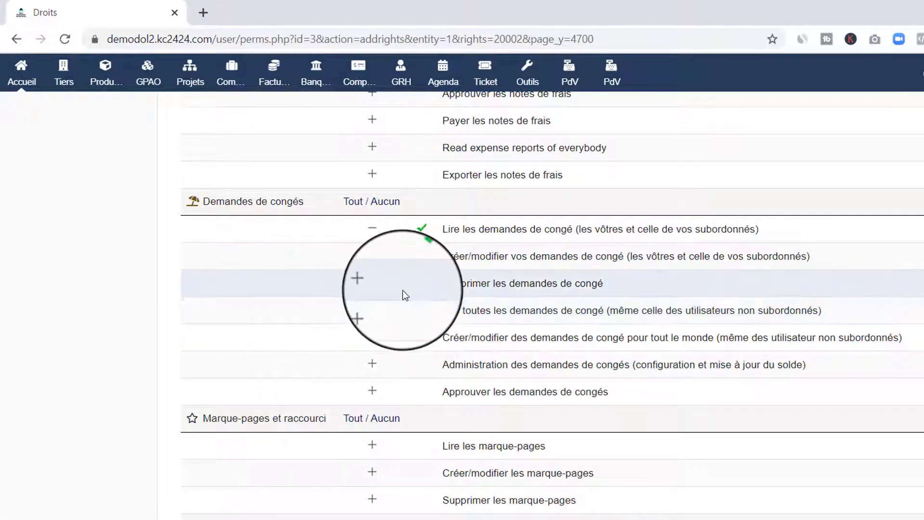
- Scroll down the permissions list to the bookmark, loan and salary rights
{"action": "scroll", "coordinate": [406, 295], "scroll_direction": "down", "scroll_amount": 3}
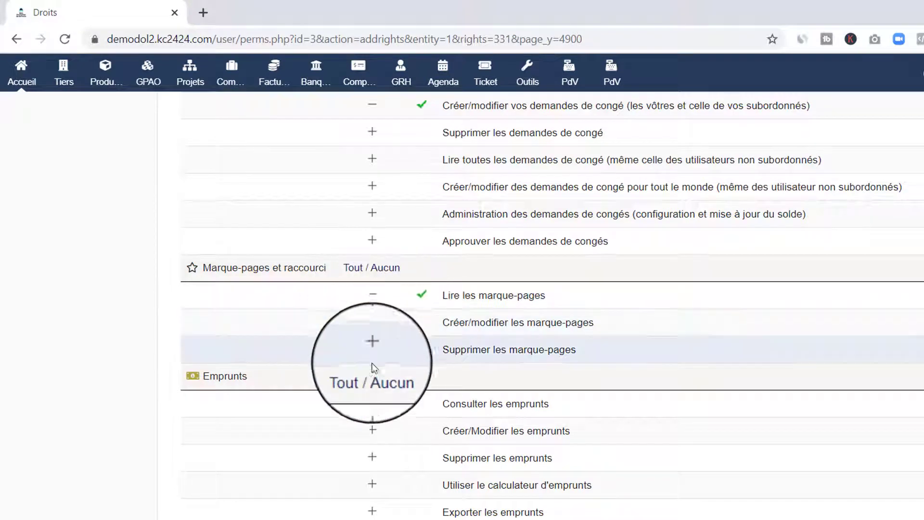
{"action": "scroll", "coordinate": [374, 368], "scroll_direction": "down", "scroll_amount": 2}
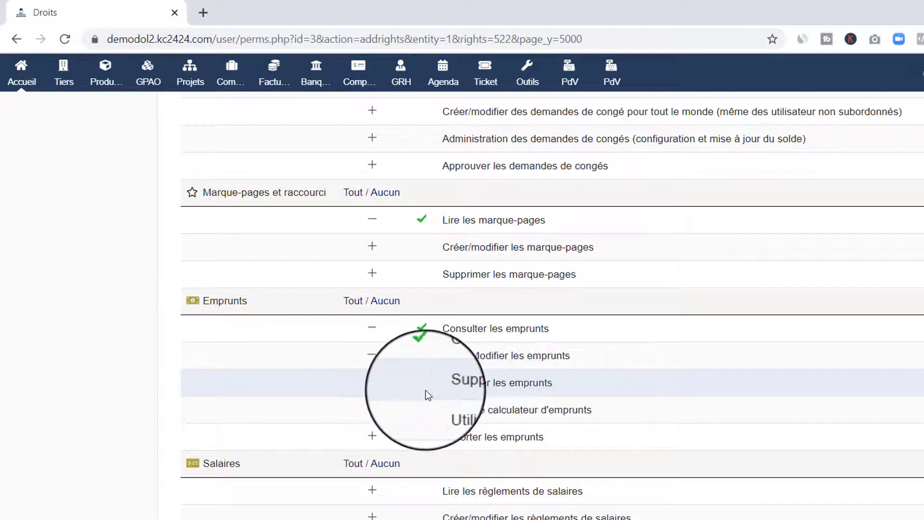
{"action": "scroll", "coordinate": [377, 403], "scroll_direction": "down", "scroll_amount": 5}
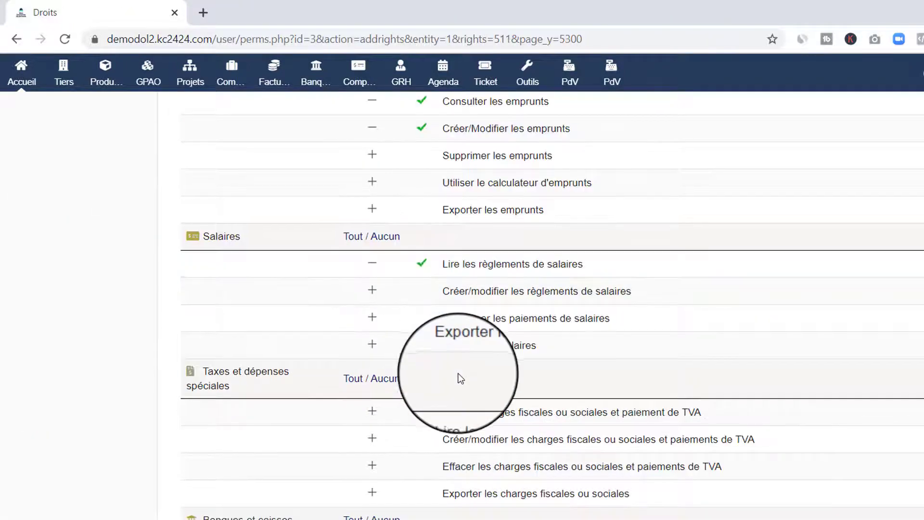
- Scroll further down to the ticket-management and manufacturing-order rights
{"action": "scroll", "coordinate": [458, 377], "scroll_direction": "down", "scroll_amount": 4}
{"action": "scroll", "coordinate": [458, 370], "scroll_direction": "up", "scroll_amount": 2}
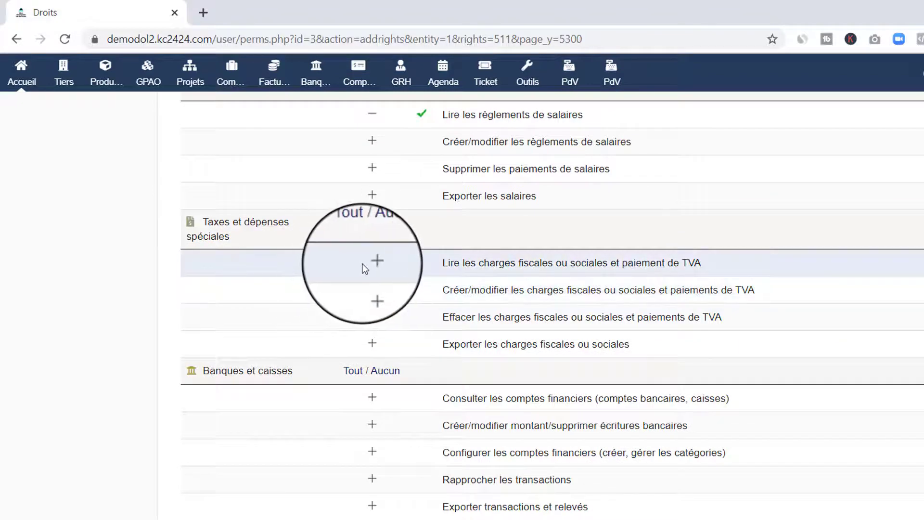
{"action": "scroll", "coordinate": [362, 394], "scroll_direction": "down", "scroll_amount": 3}
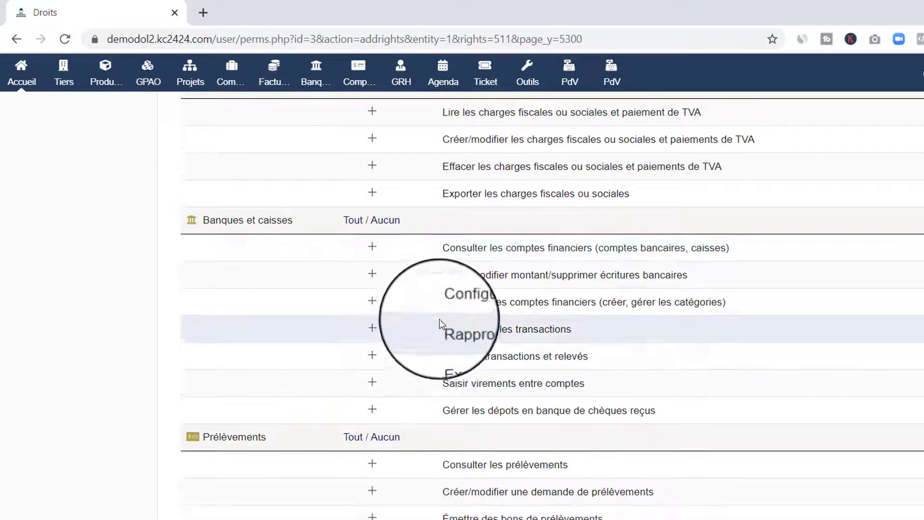
{"action": "scroll", "coordinate": [413, 399], "scroll_direction": "down", "scroll_amount": 3}
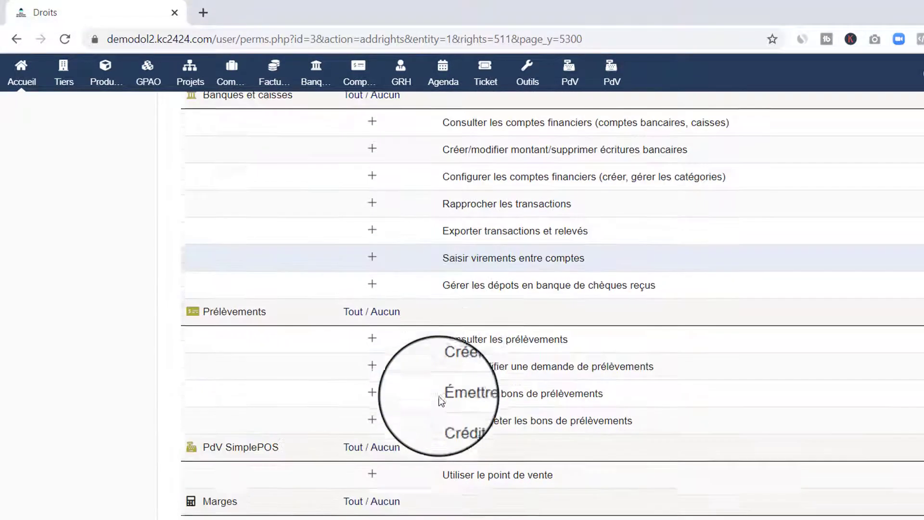
{"action": "scroll", "coordinate": [394, 414], "scroll_direction": "down", "scroll_amount": 3}
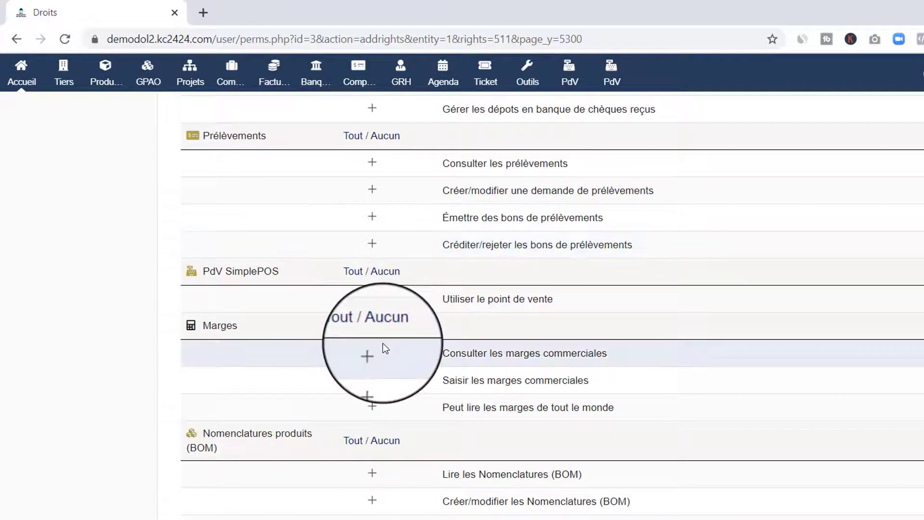
{"action": "scroll", "coordinate": [431, 326], "scroll_direction": "down", "scroll_amount": 3}
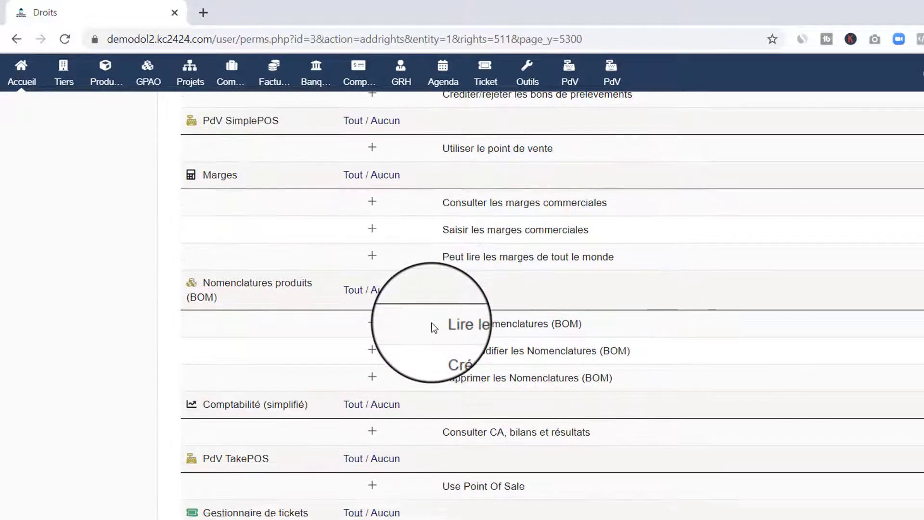
{"action": "scroll", "coordinate": [433, 327], "scroll_direction": "down", "scroll_amount": 3}
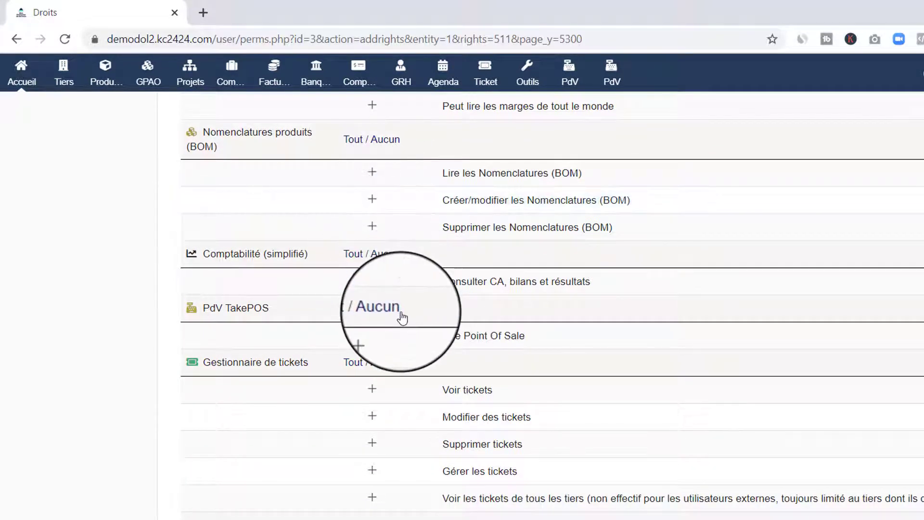
{"action": "scroll", "coordinate": [407, 330], "scroll_direction": "down", "scroll_amount": 2}
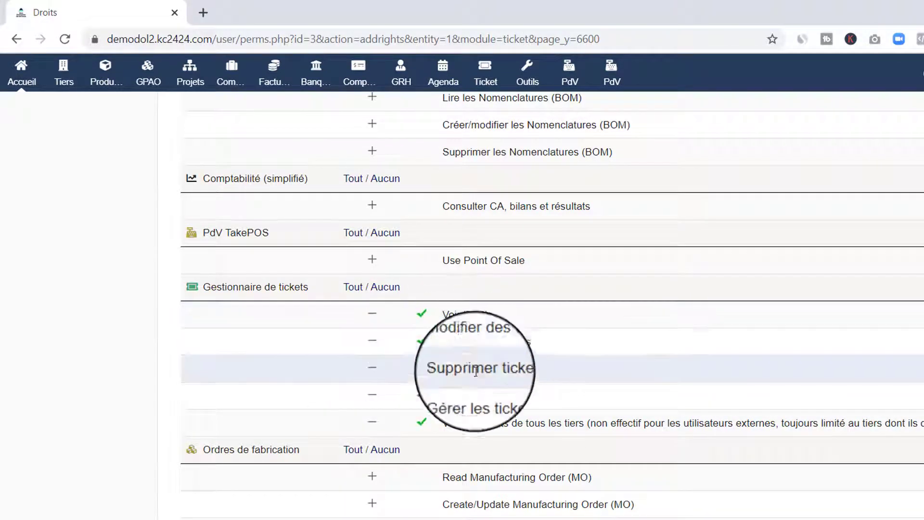
{"action": "scroll", "coordinate": [486, 400], "scroll_direction": "down", "scroll_amount": 1}
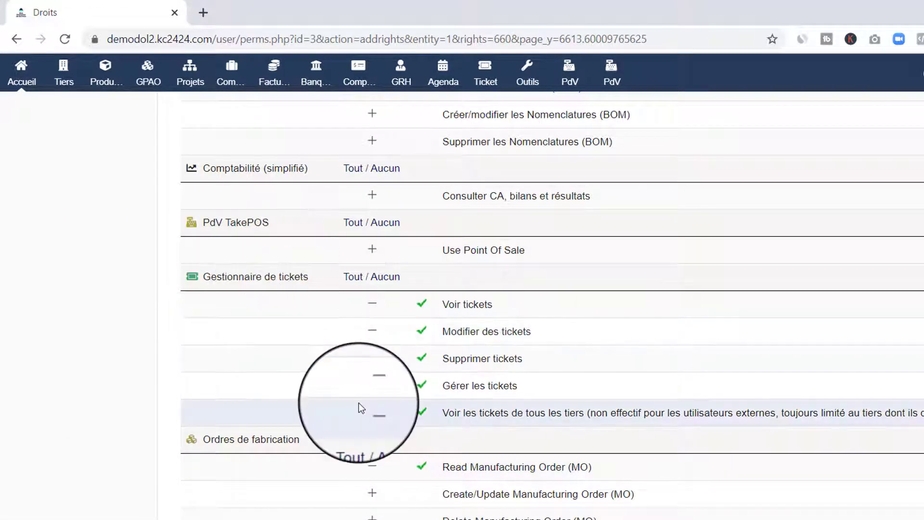
{"action": "scroll", "coordinate": [336, 356], "scroll_direction": "up", "scroll_amount": 10}
{"action": "scroll", "coordinate": [313, 308], "scroll_direction": "up", "scroll_amount": 15}
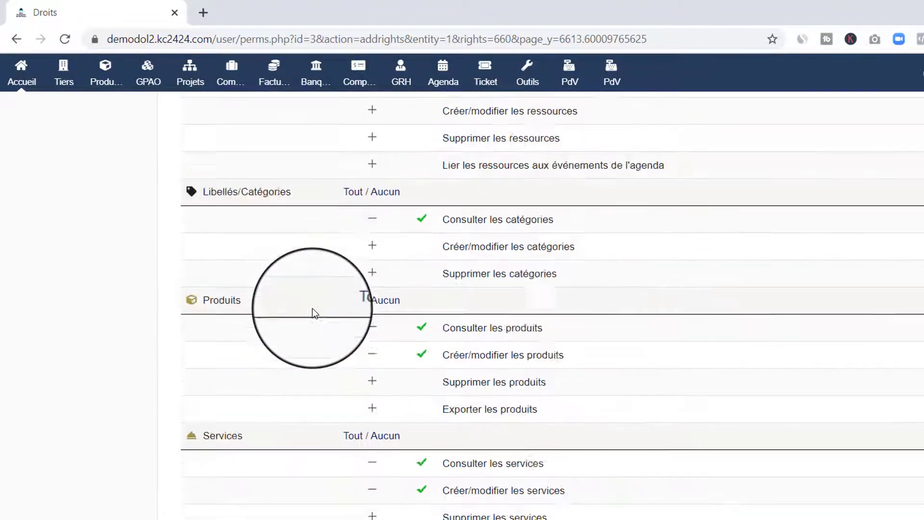
{"action": "scroll", "coordinate": [312, 309], "scroll_direction": "up", "scroll_amount": 20}
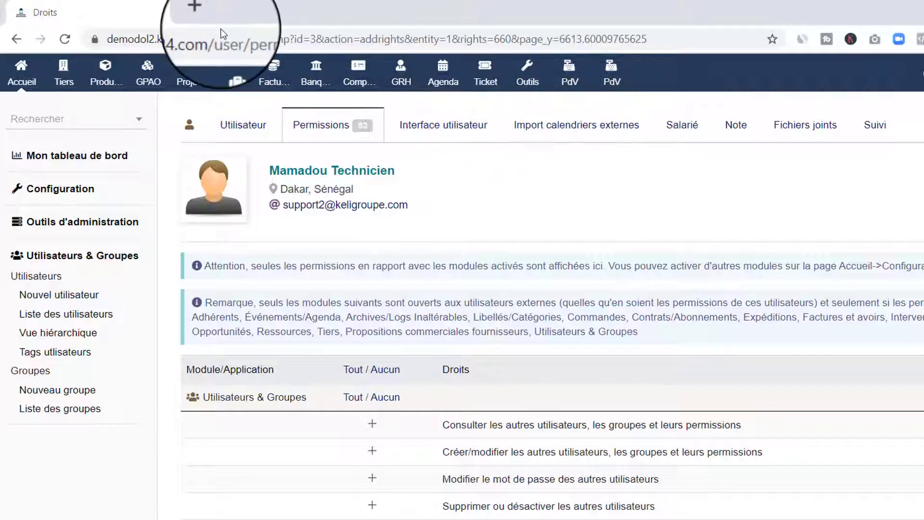
- Copy the Dolibarr site address and load its login page in Edge
{"action": "left_click_drag", "start_coordinate": [214, 38], "coordinate": [72, 28]}
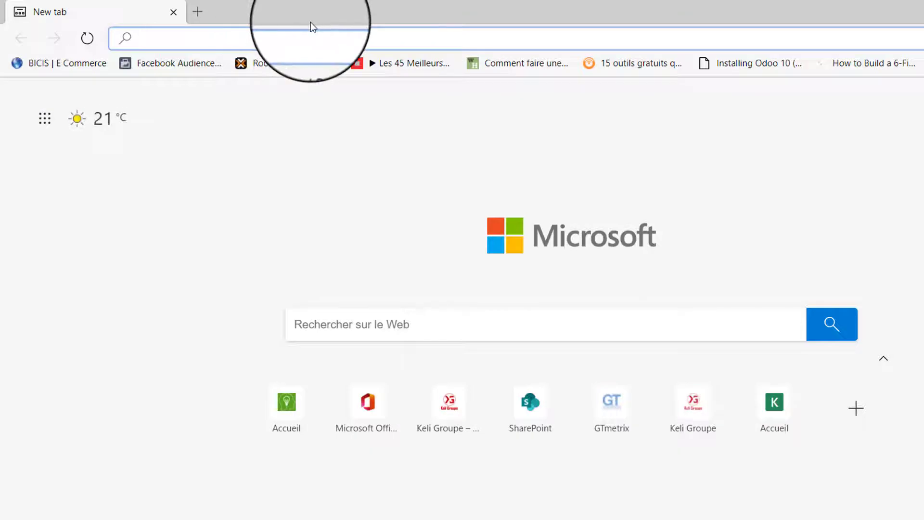
{"action": "type", "text": "https://demodol2.kc2424.com/"}
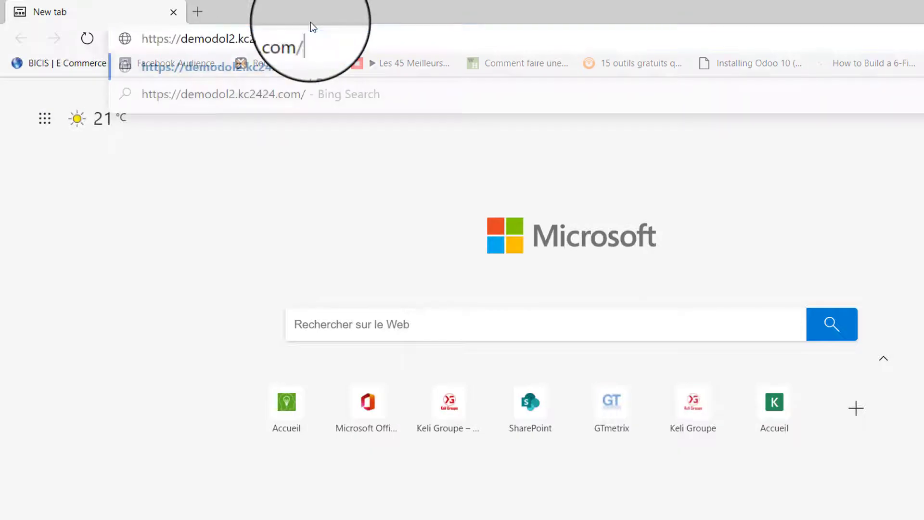
{"action": "key", "text": "Return"}
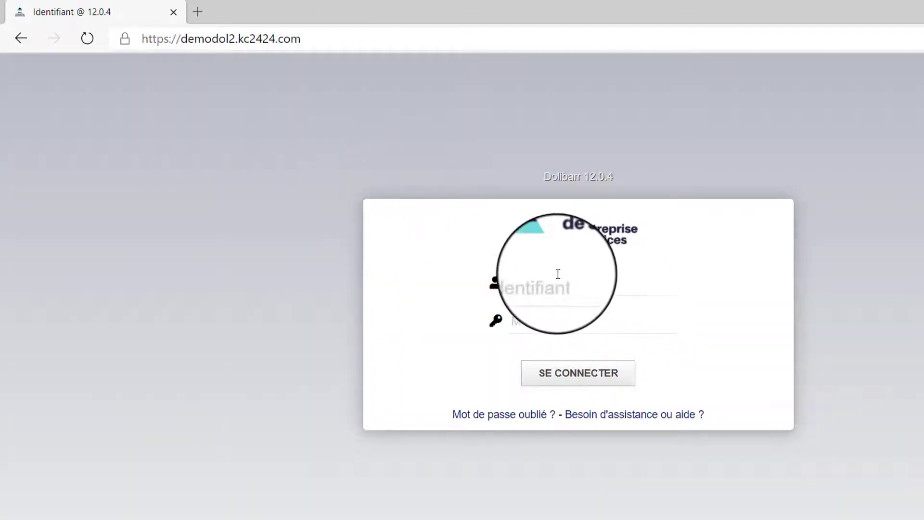
- Look up the new user's credentials in Word and begin entering his login name
{"action": "key", "text": "alt+Tab"}
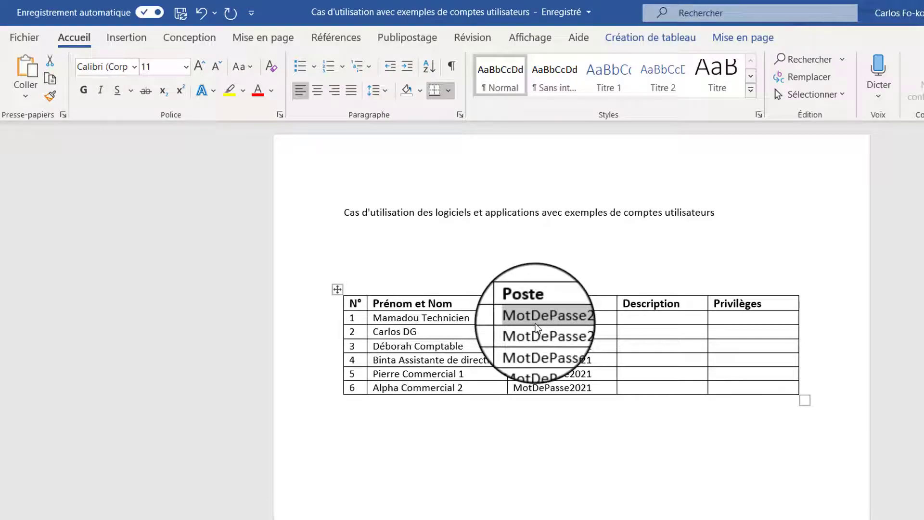
{"action": "key", "text": "alt+Tab"}
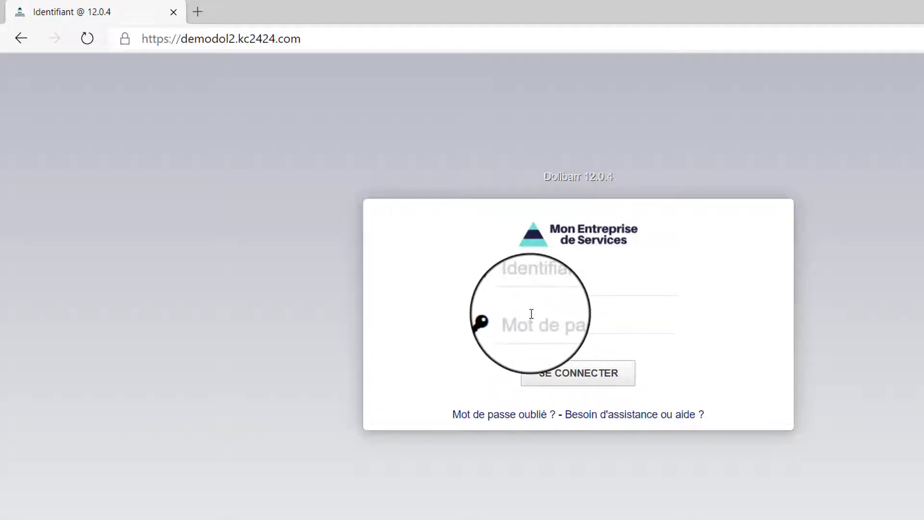
{"action": "left_click", "coordinate": [524, 293]}
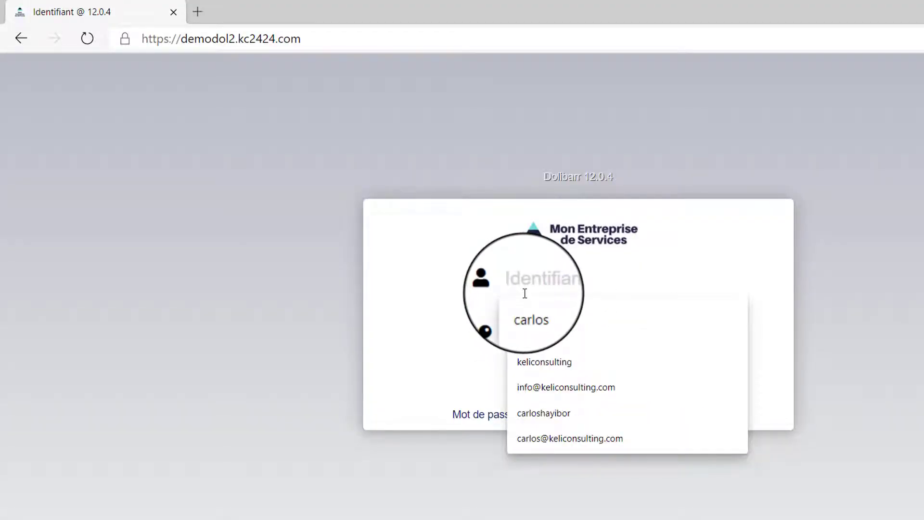
{"action": "type", "text": "mam"}
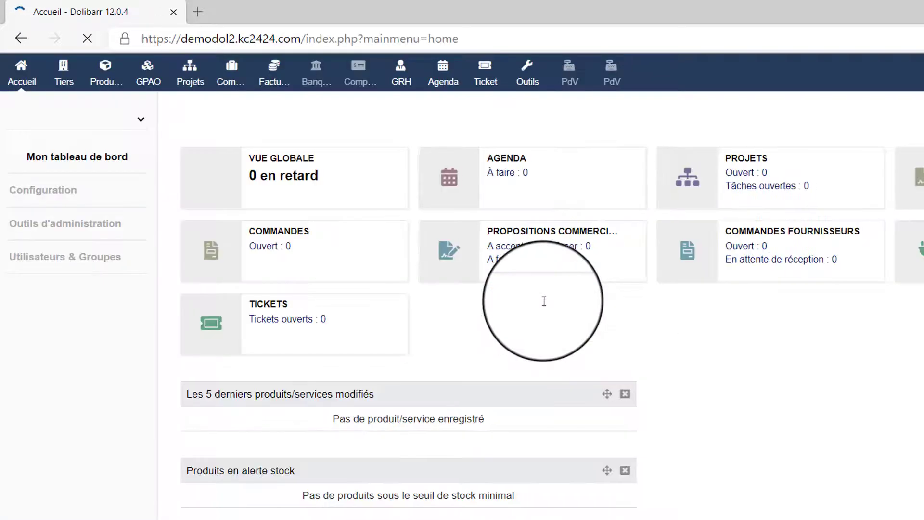
{"action": "scroll", "coordinate": [697, 371], "scroll_direction": "down", "scroll_amount": 1}
{"action": "scroll", "coordinate": [697, 369], "scroll_direction": "down", "scroll_amount": 10}
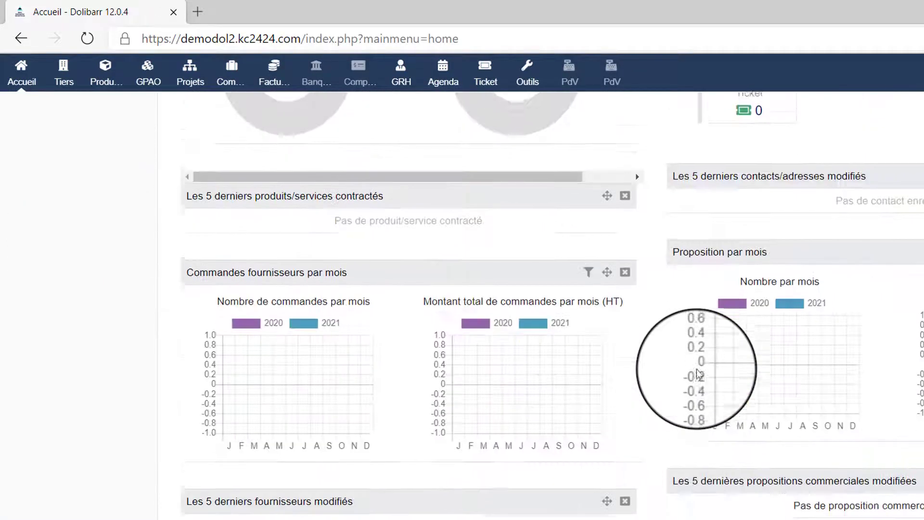
{"action": "scroll", "coordinate": [697, 368], "scroll_direction": "up", "scroll_amount": 8}
{"action": "scroll", "coordinate": [697, 367], "scroll_direction": "up", "scroll_amount": 3}
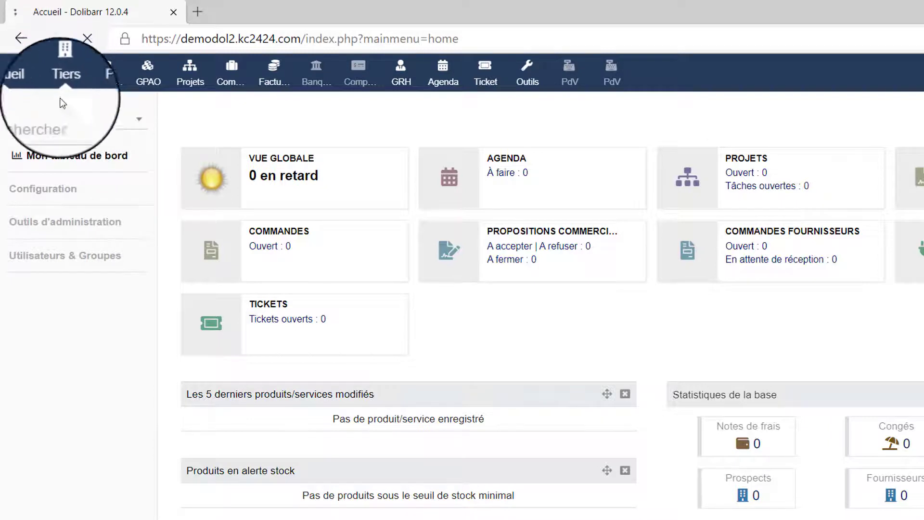
- Check the Tiers menu, then open the products and services area and scroll through it
{"action": "left_click", "coordinate": [61, 72]}
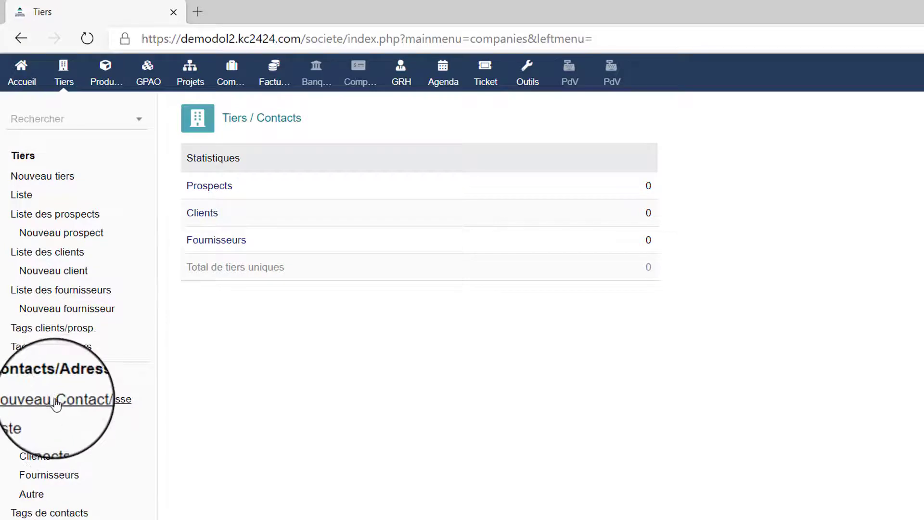
{"action": "left_click", "coordinate": [116, 78]}
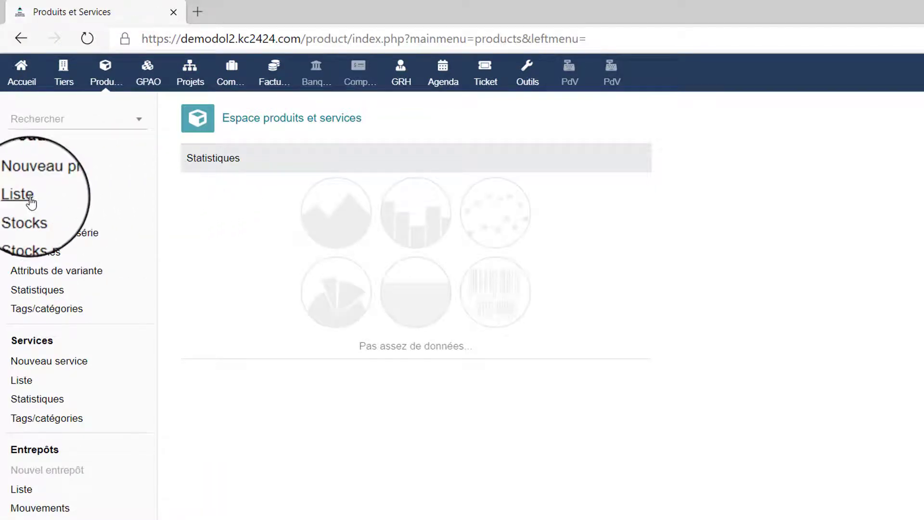
{"action": "scroll", "coordinate": [65, 243], "scroll_direction": "down", "scroll_amount": 1}
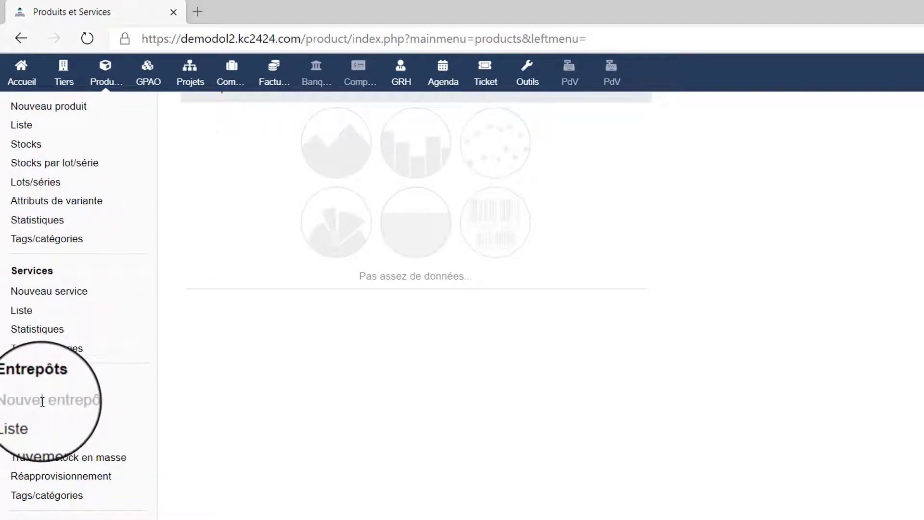
{"action": "scroll", "coordinate": [44, 415], "scroll_direction": "up", "scroll_amount": 1}
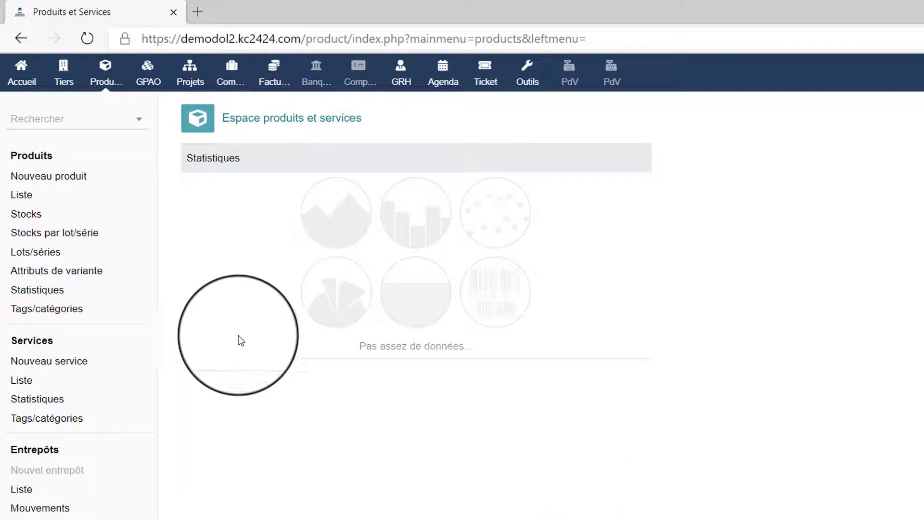
{"action": "scroll", "coordinate": [450, 380], "scroll_direction": "down", "scroll_amount": 1}
{"action": "scroll", "coordinate": [450, 380], "scroll_direction": "up", "scroll_amount": 1}
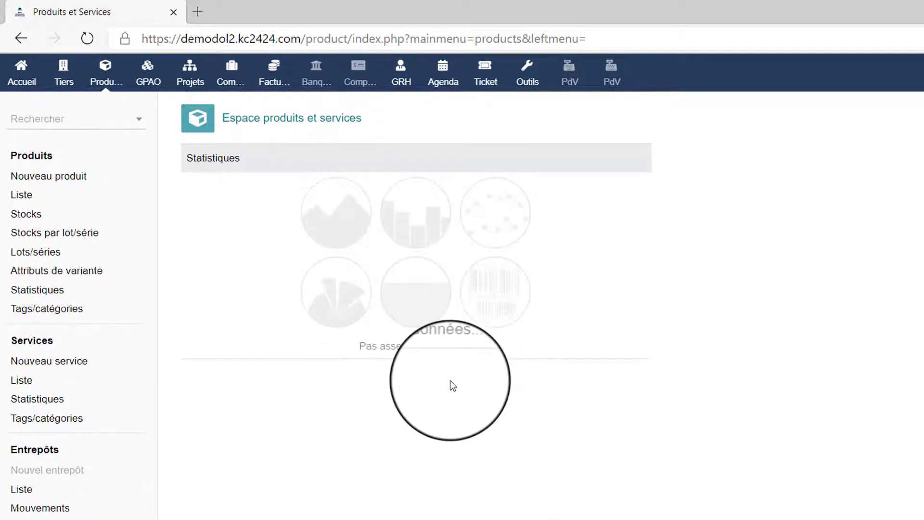